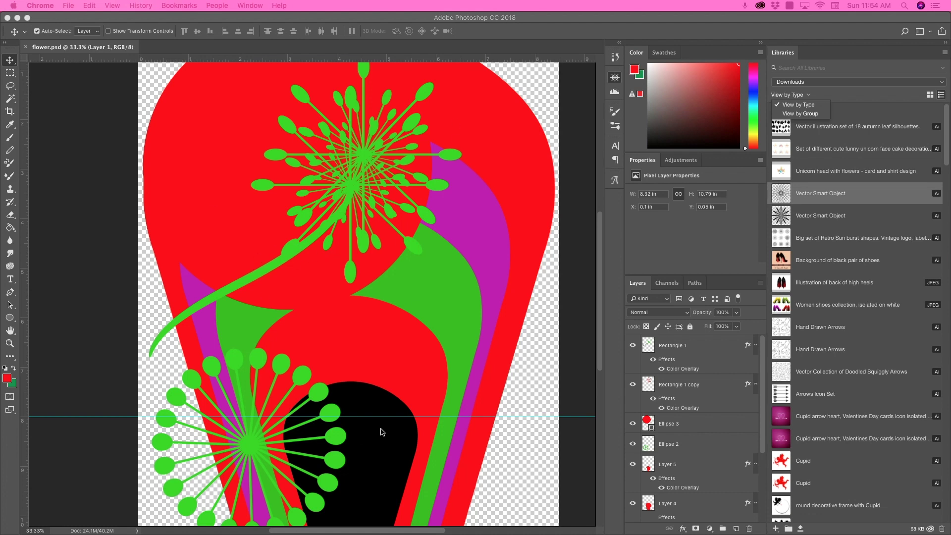
Switch from Photoshop to Illustrator CC 2019, where flower.psd is already open
mouse_move(516, 533)
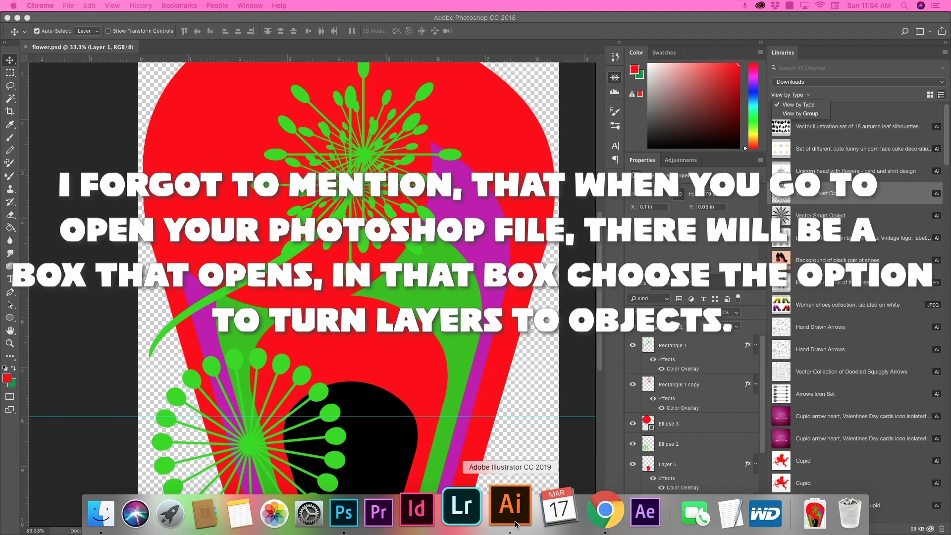
left_click(510, 508)
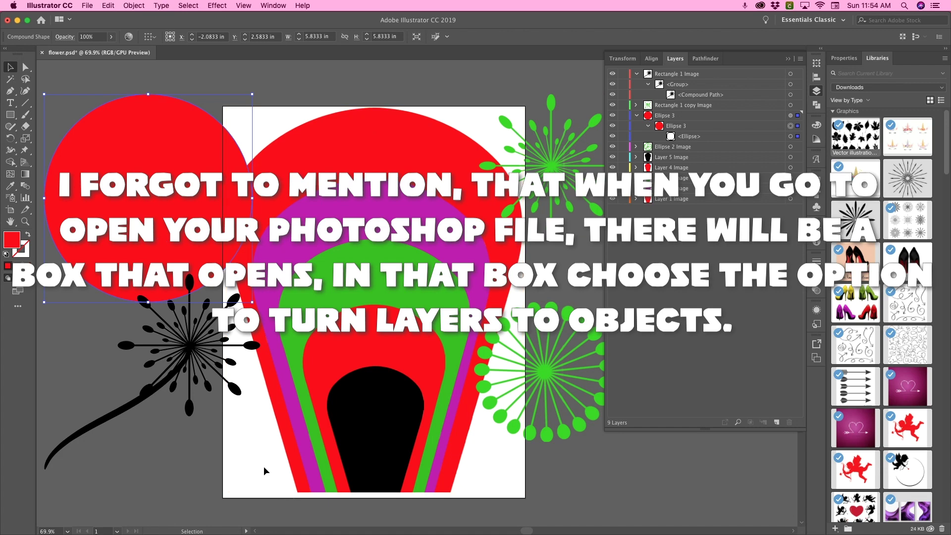
Rasterize the red Ellipse 3 circle with a white background
scroll(185, 258, "left", 2)
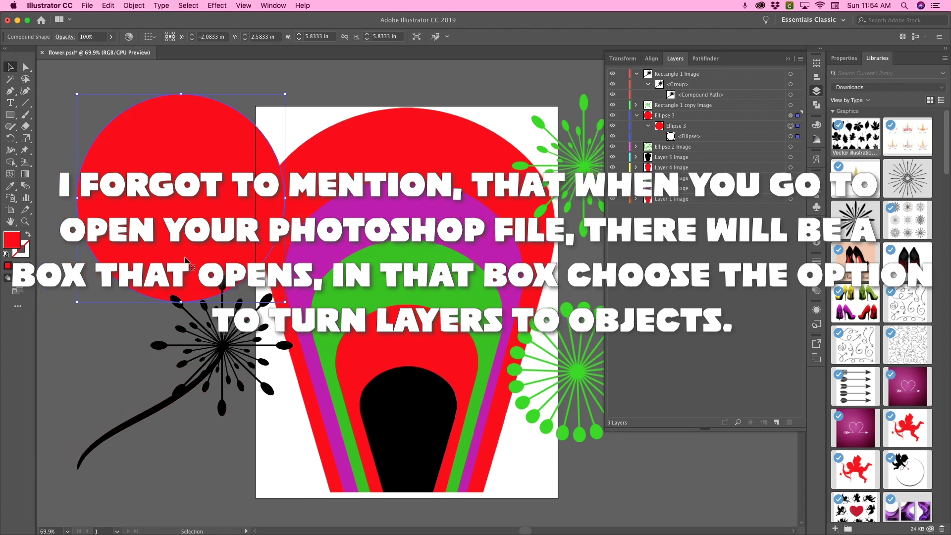
scroll(184, 258, "left", 1)
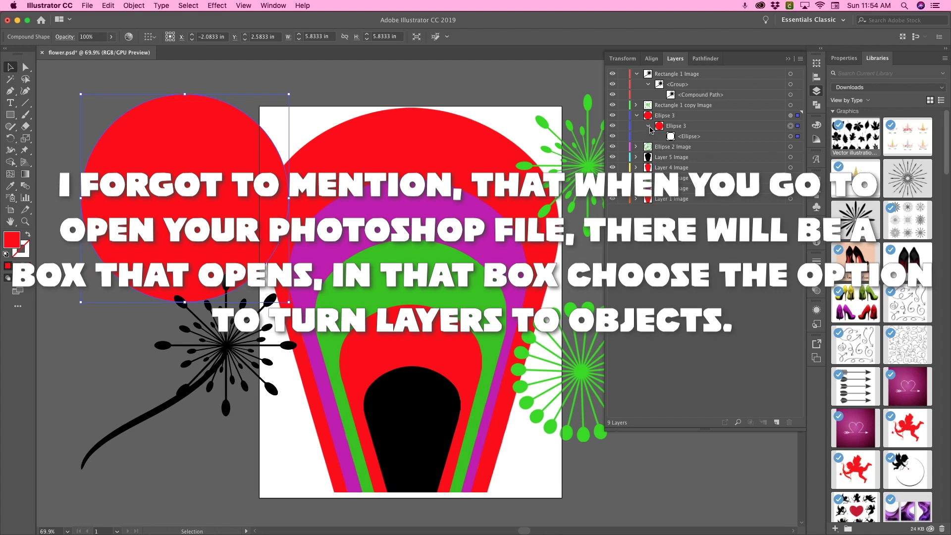
left_click(134, 5)
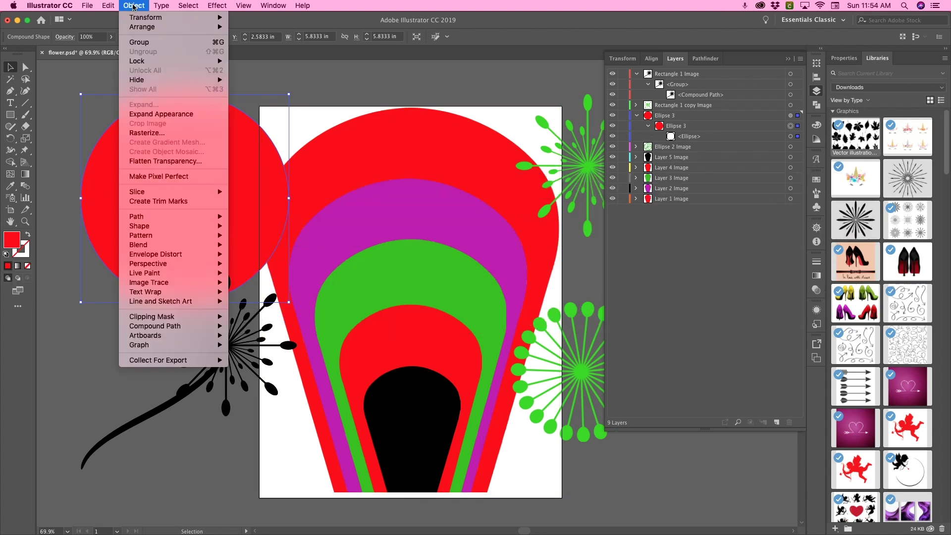
left_click(164, 134)
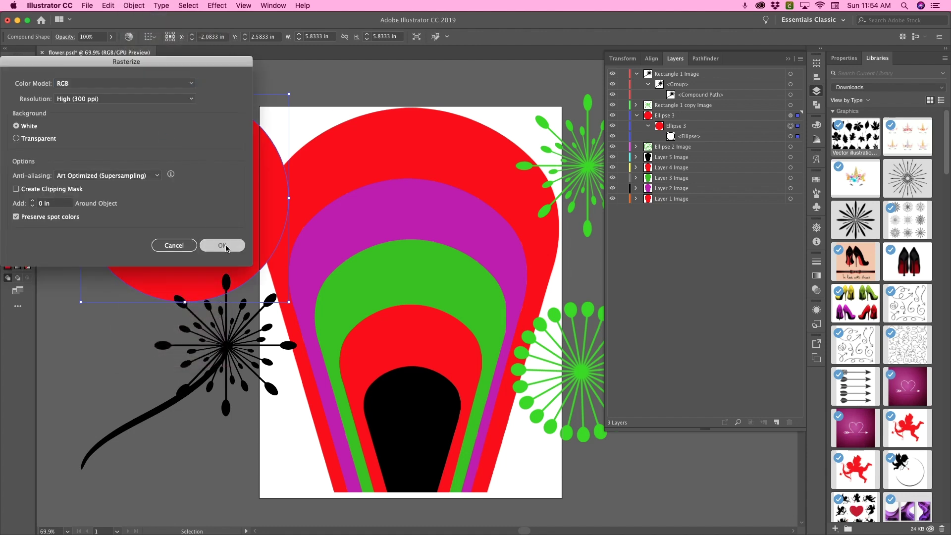
left_click(225, 247)
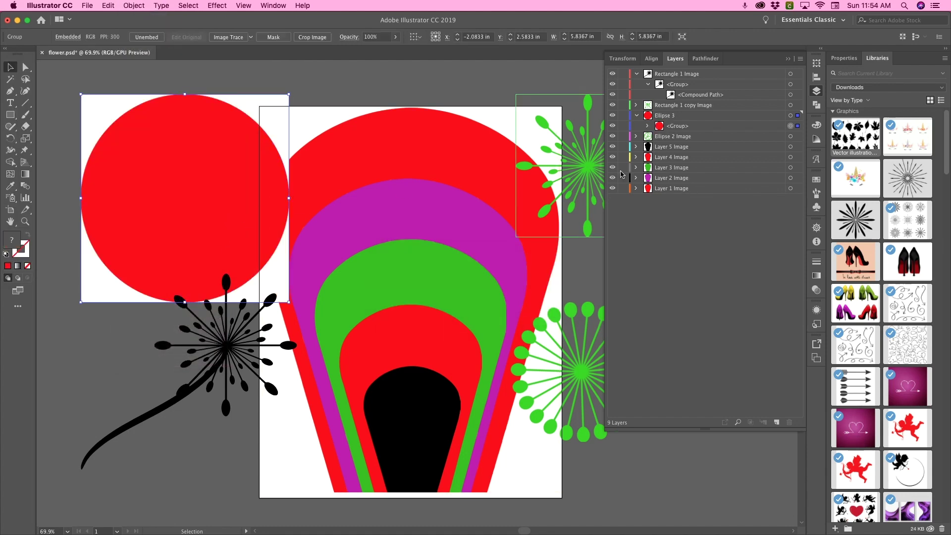
Ungroup the rasterized circle so a single embedded image remains in its layer
left_click(647, 126)
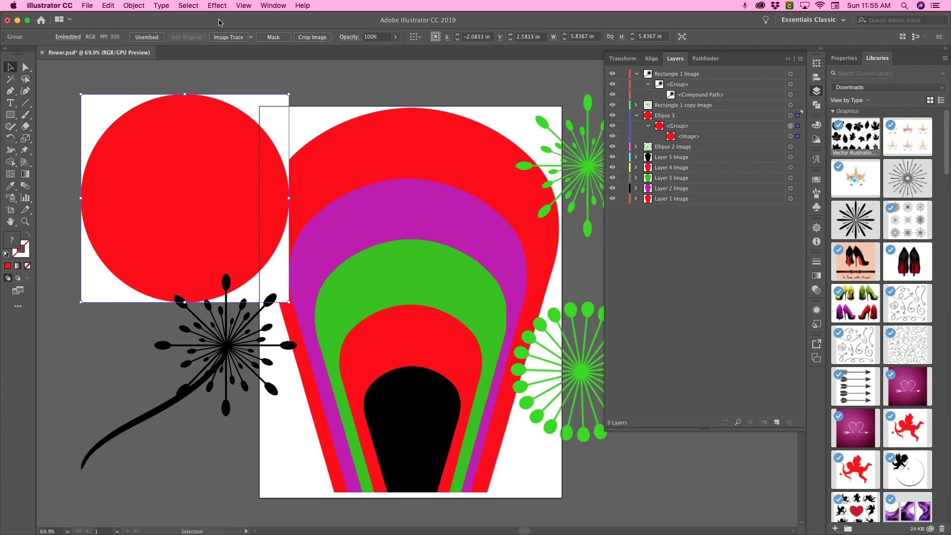
left_click(183, 6)
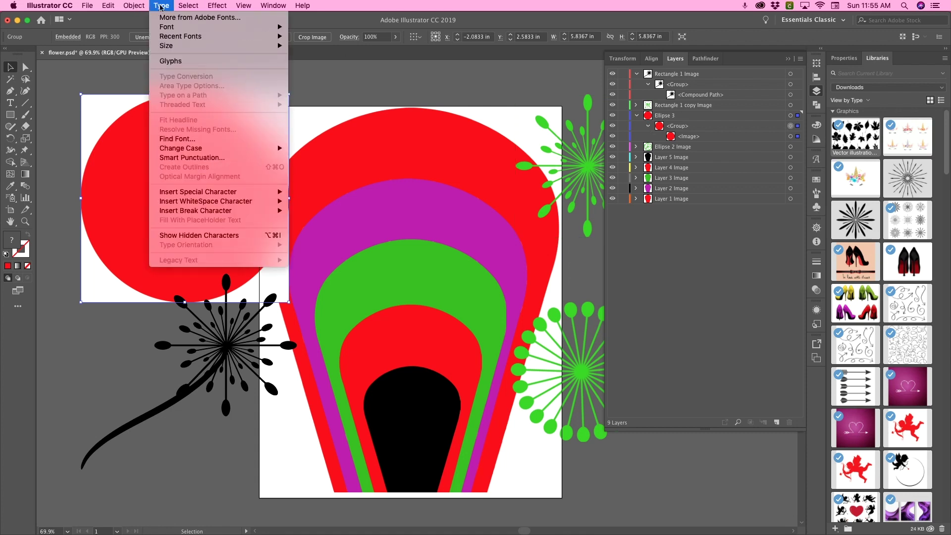
mouse_move(135, 7)
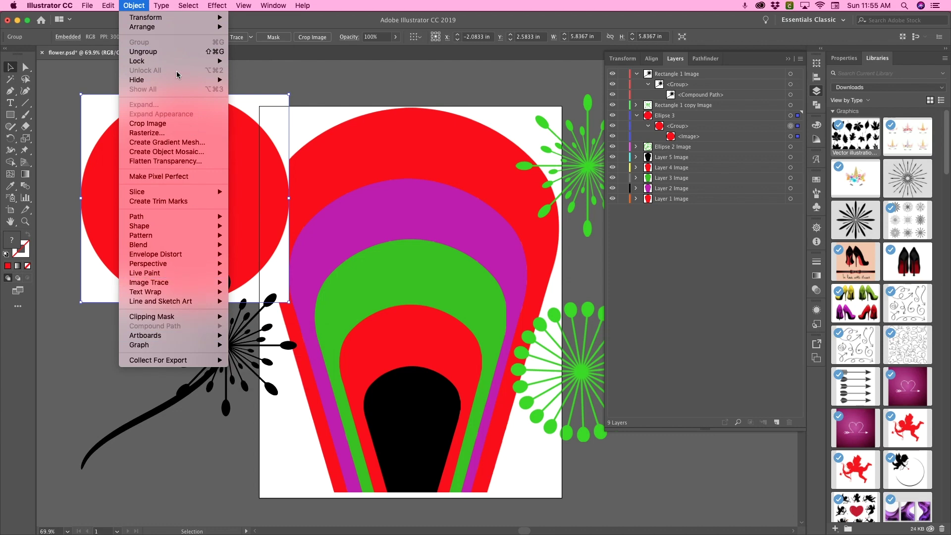
left_click(154, 52)
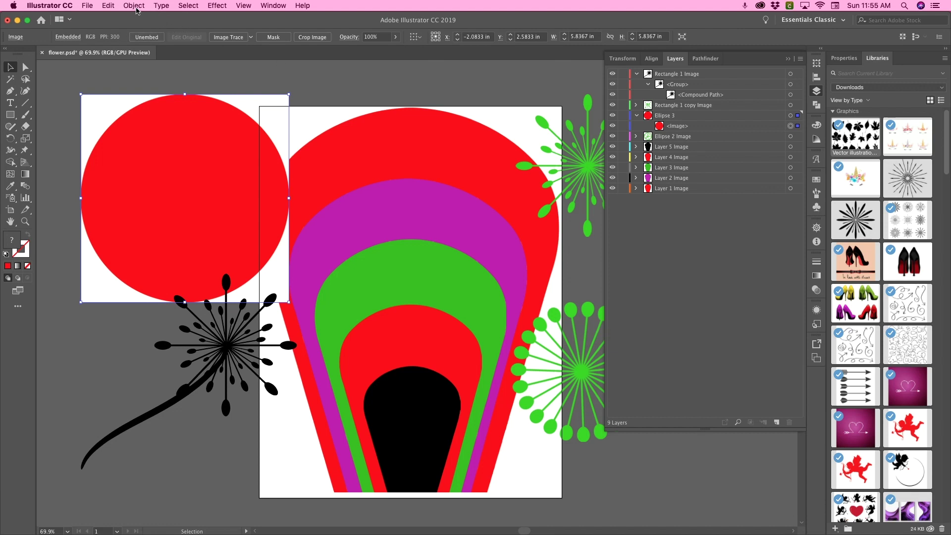
Image Trace and expand the circle, then delete its white background path
left_click(220, 38)
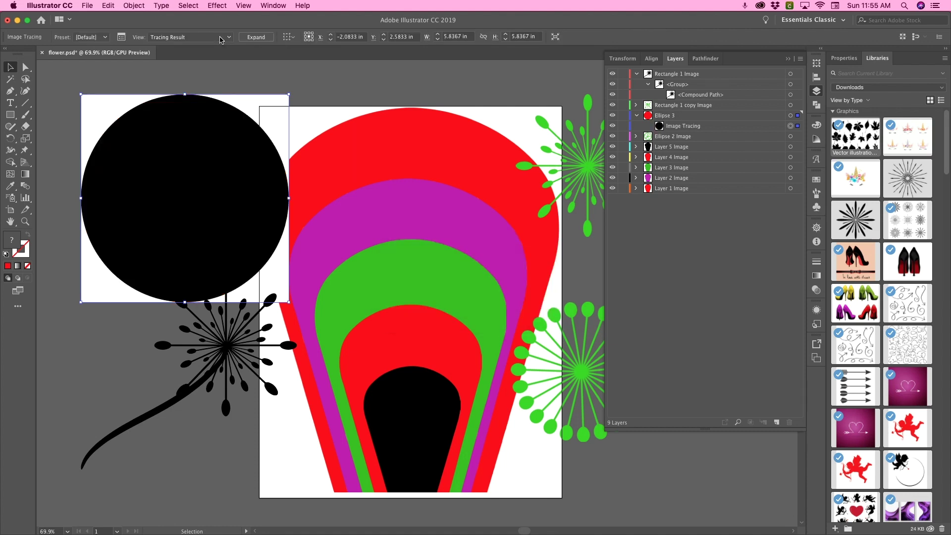
left_click(221, 39)
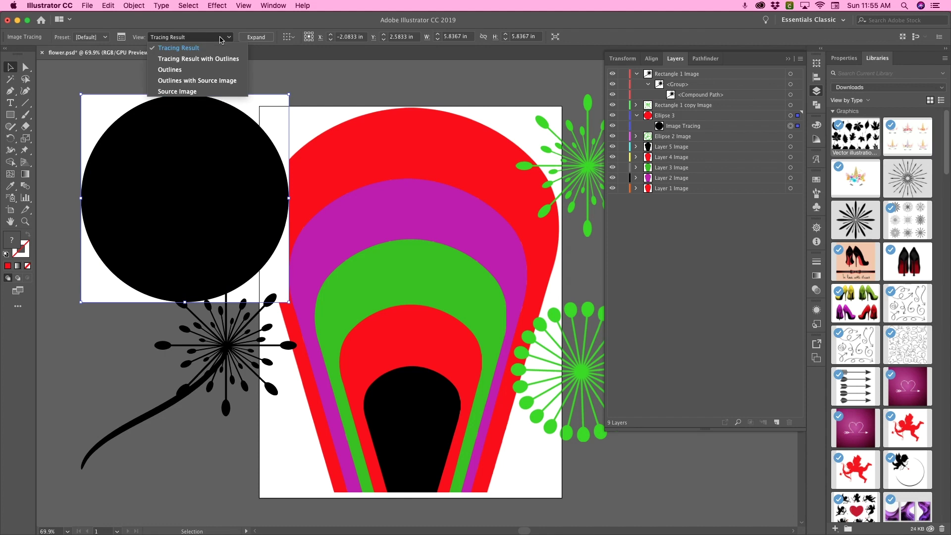
left_click(264, 42)
left_click(263, 42)
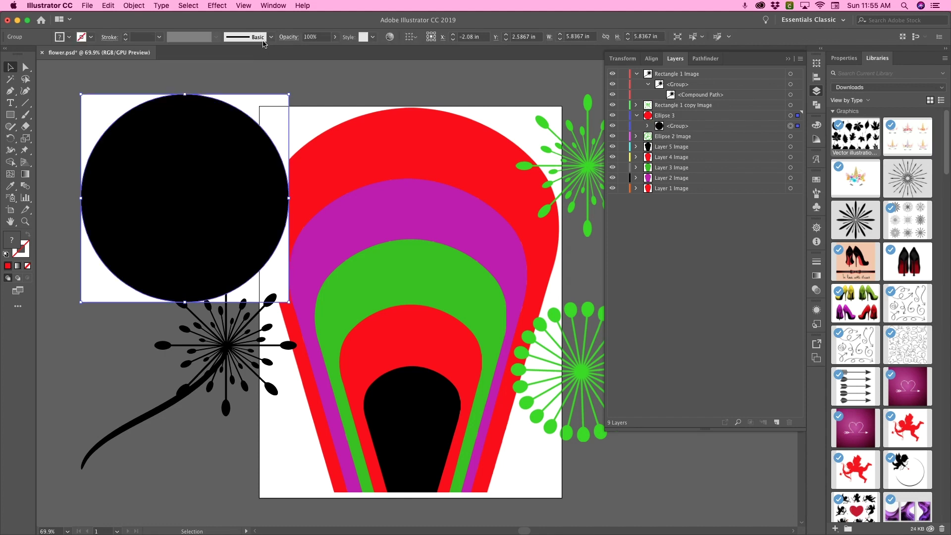
left_click(648, 126)
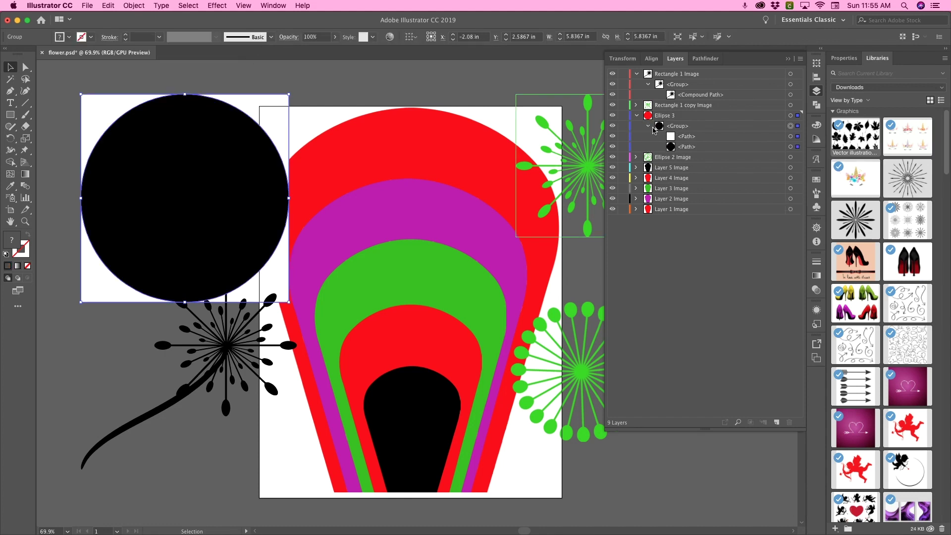
left_click(797, 136)
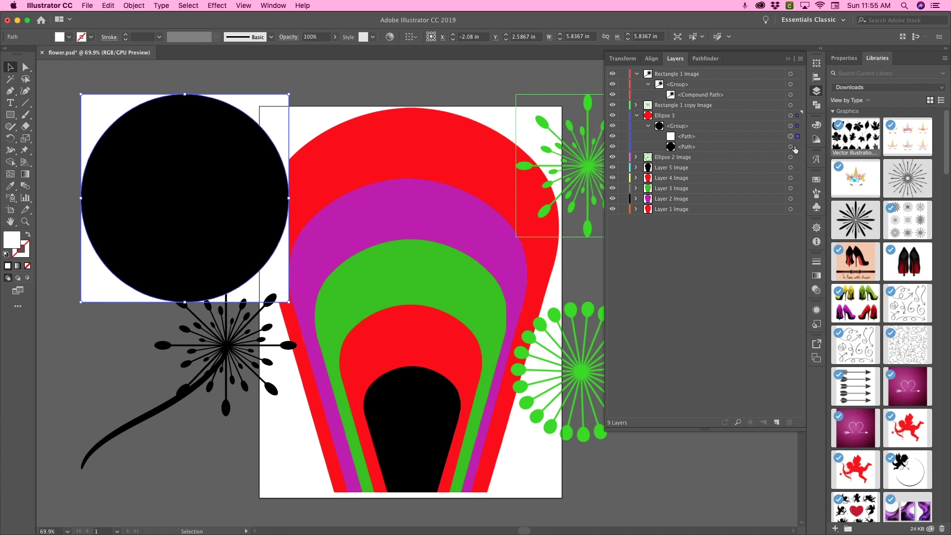
key("Delete")
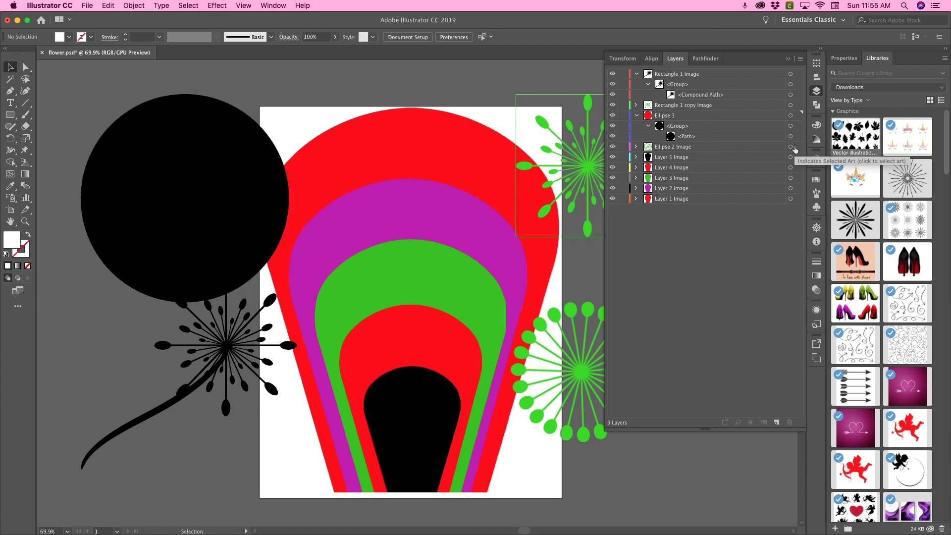
Trace the outer red Layer 1 Image shape and delete its white compound path
scroll(424, 170, "up", 1)
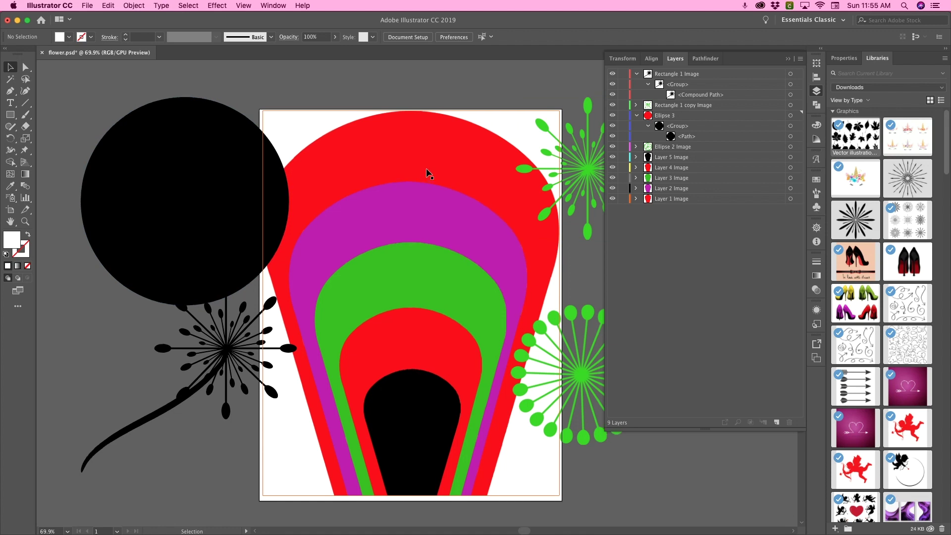
left_click(419, 160)
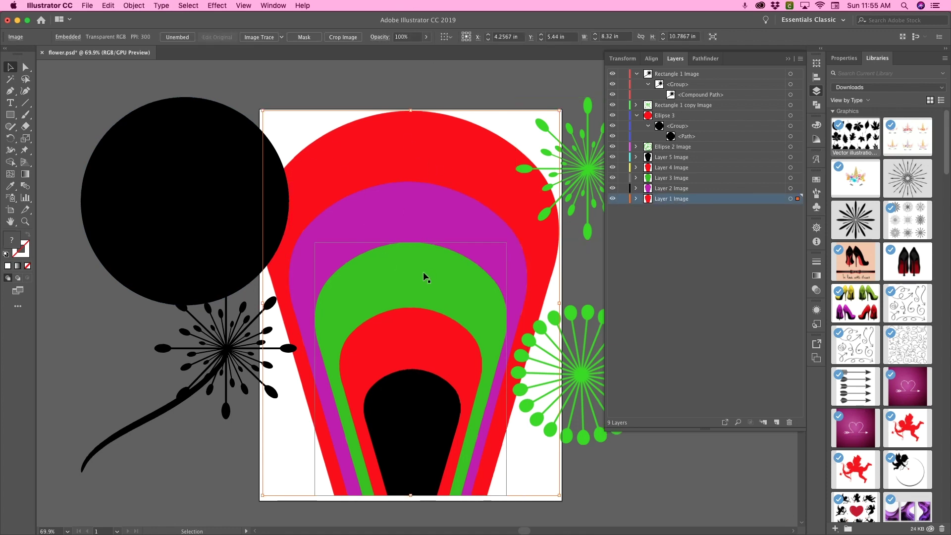
left_click(259, 38)
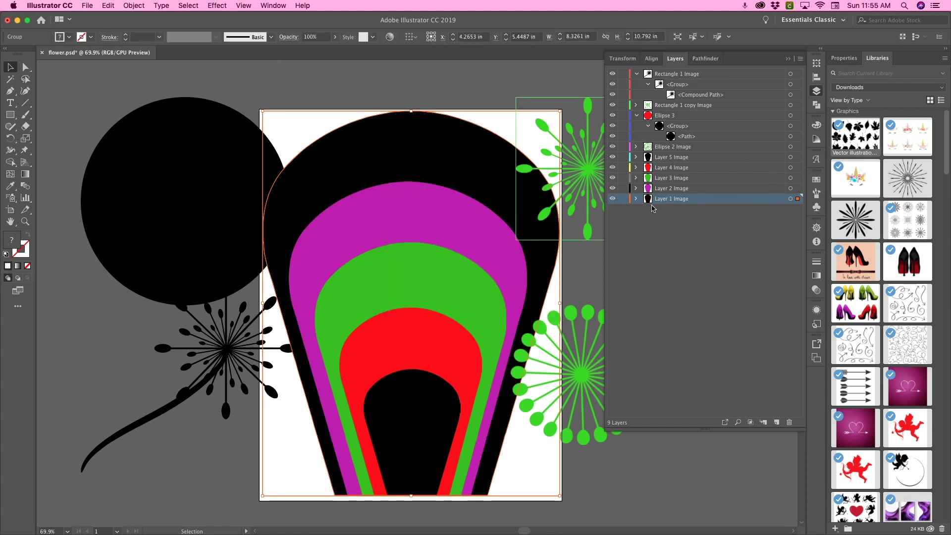
left_click(636, 198)
left_click(648, 209)
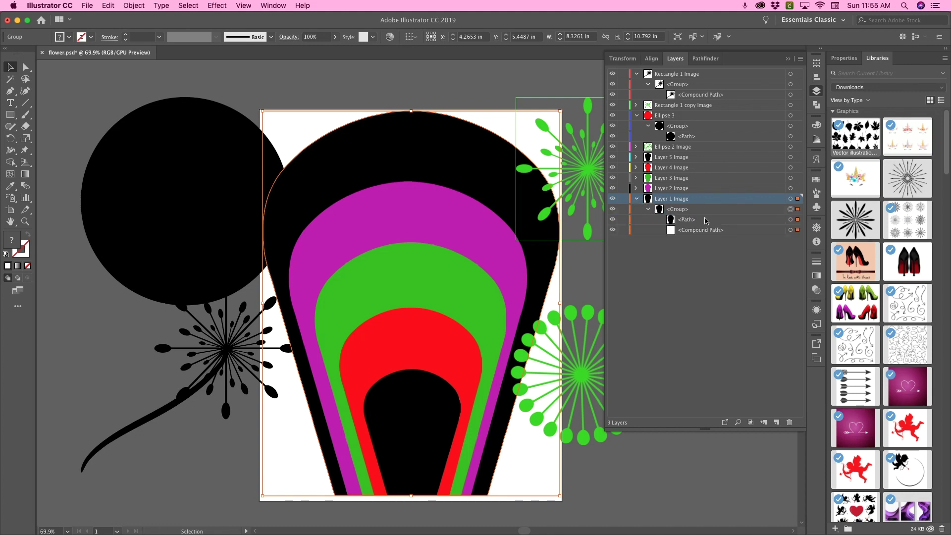
left_click(796, 231)
key("Delete")
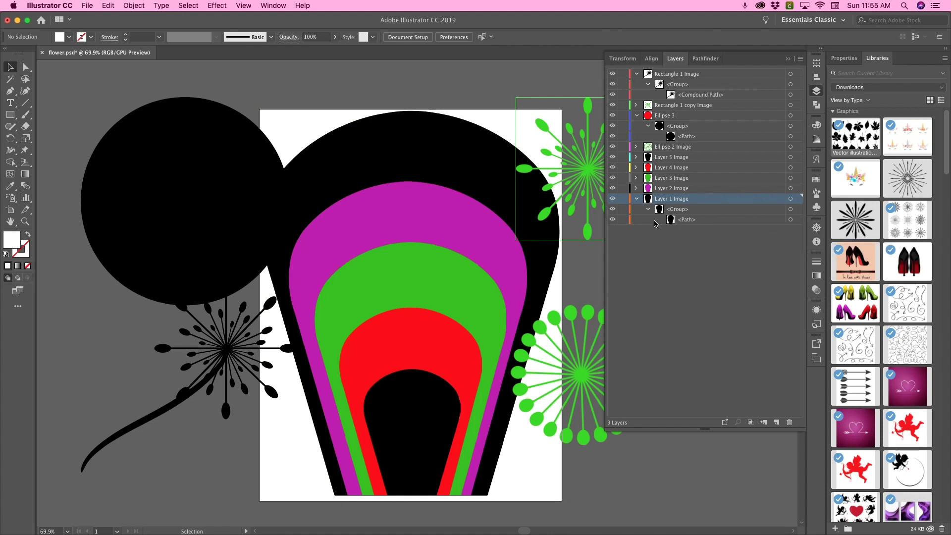
Make the remaining black outer shape a compound path with Cmd+8
left_click(791, 209)
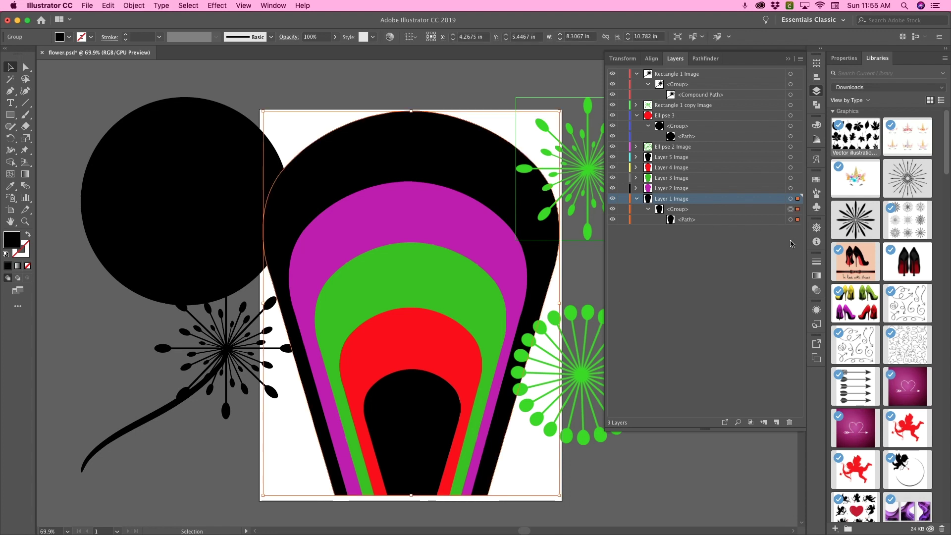
key("super+8")
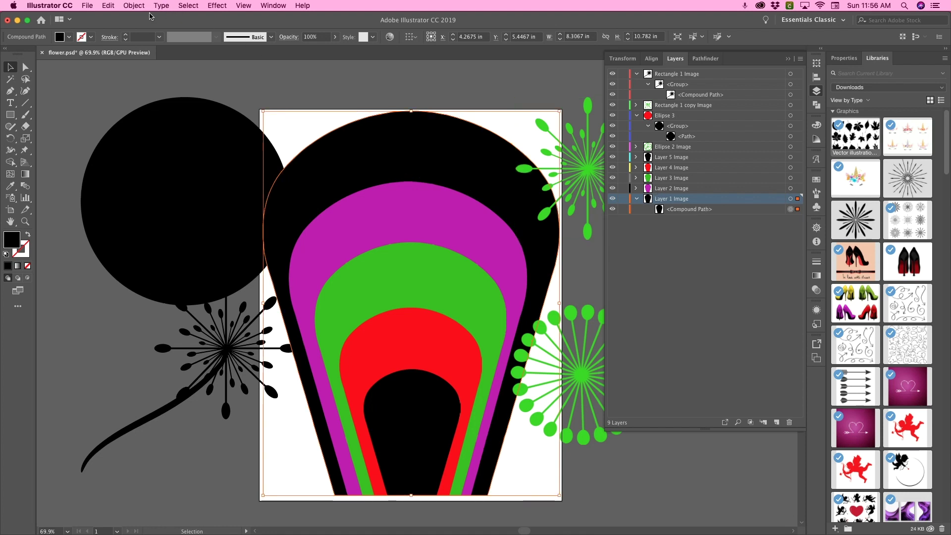
left_click(134, 5)
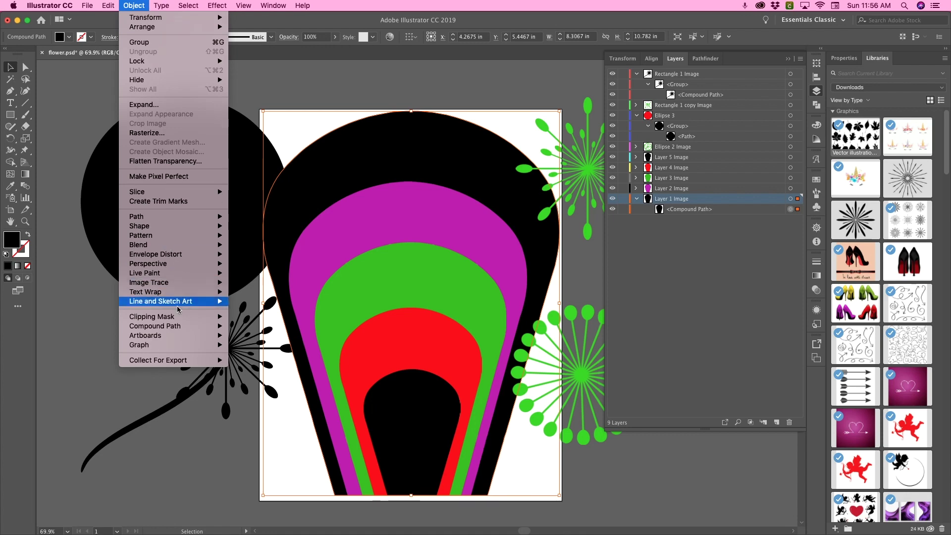
mouse_move(213, 326)
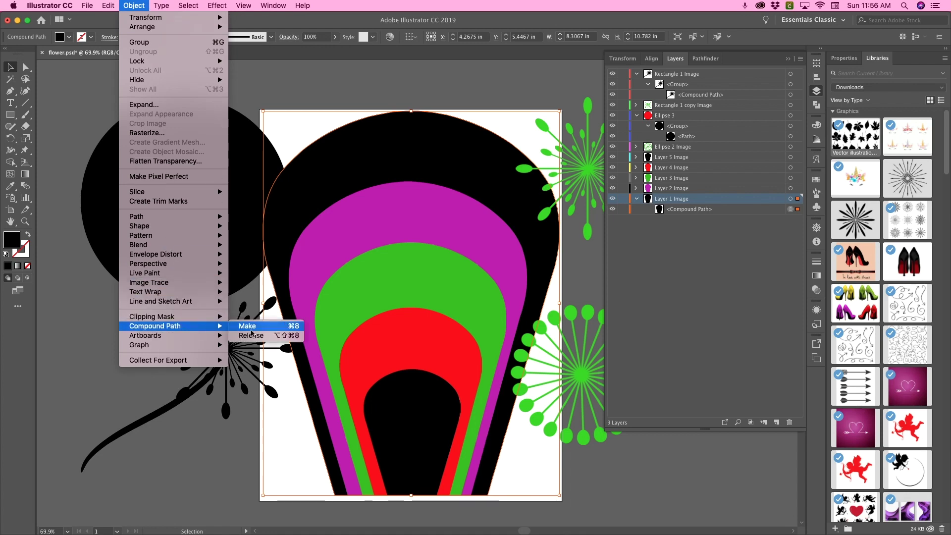
left_click(414, 223)
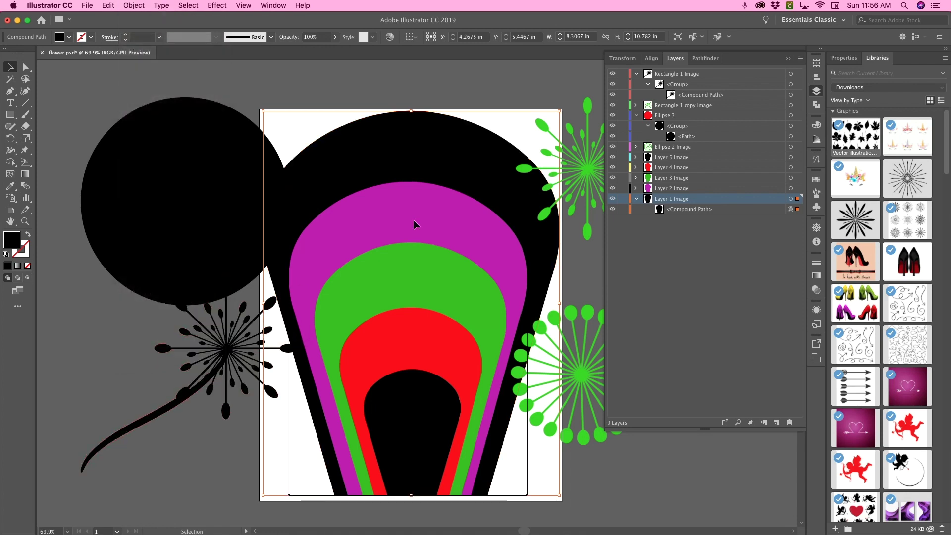
Trace and expand the purple band Layer 2 Image, then delete its white path
left_click(414, 221)
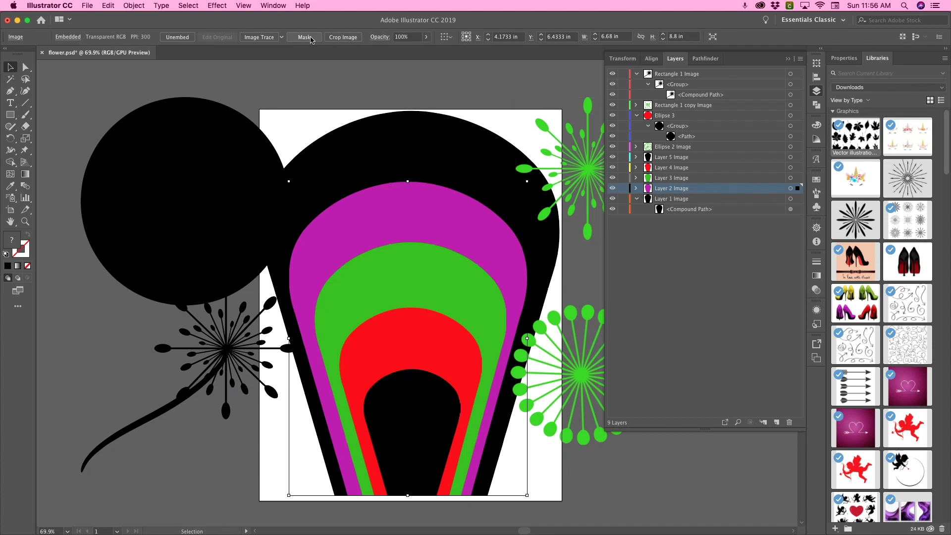
left_click(267, 38)
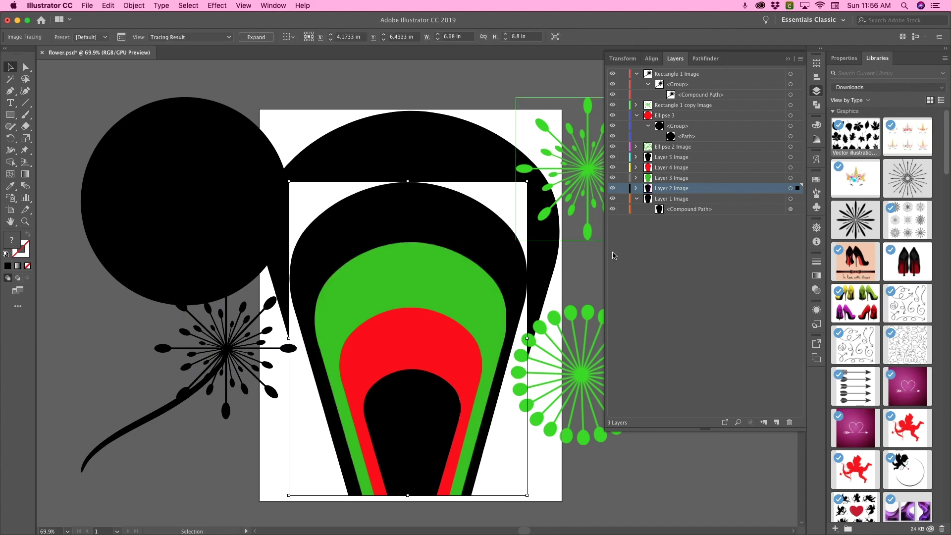
left_click(256, 37)
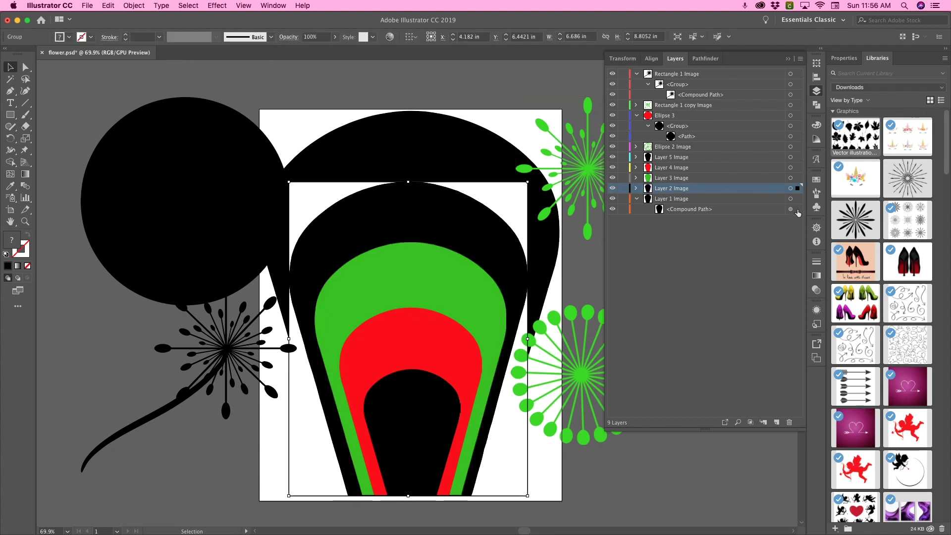
left_click(635, 188)
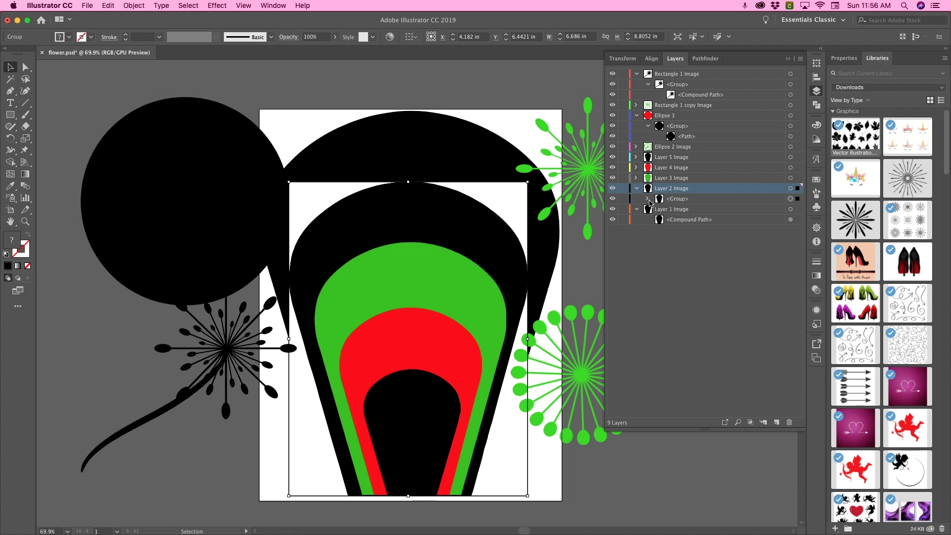
left_click(648, 199)
left_click(791, 209)
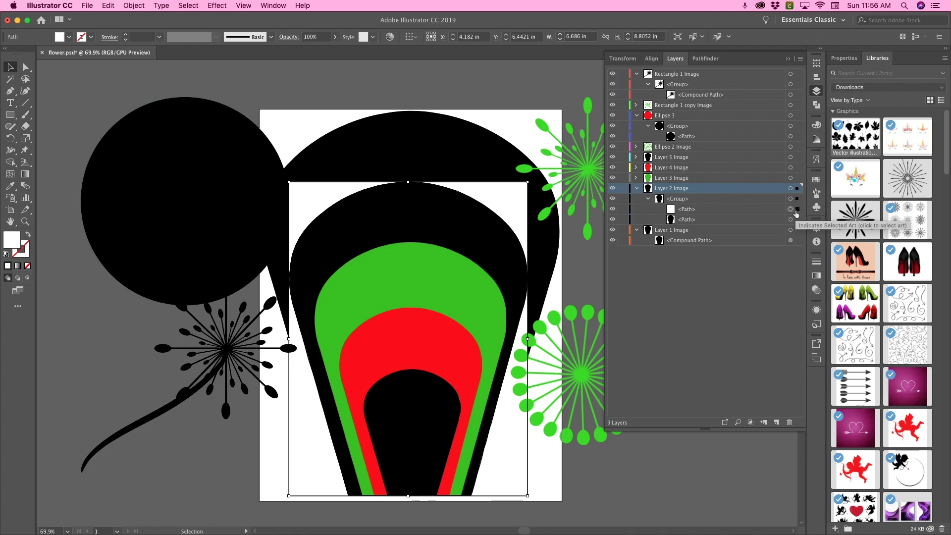
key("Delete")
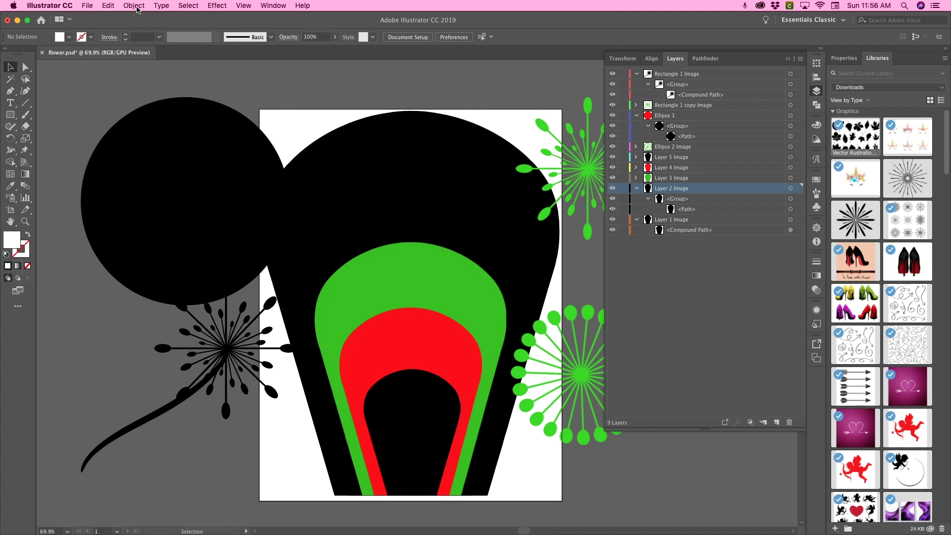
Trace and expand the Layer 3 Image, deleting both of its white paths
left_click(405, 261)
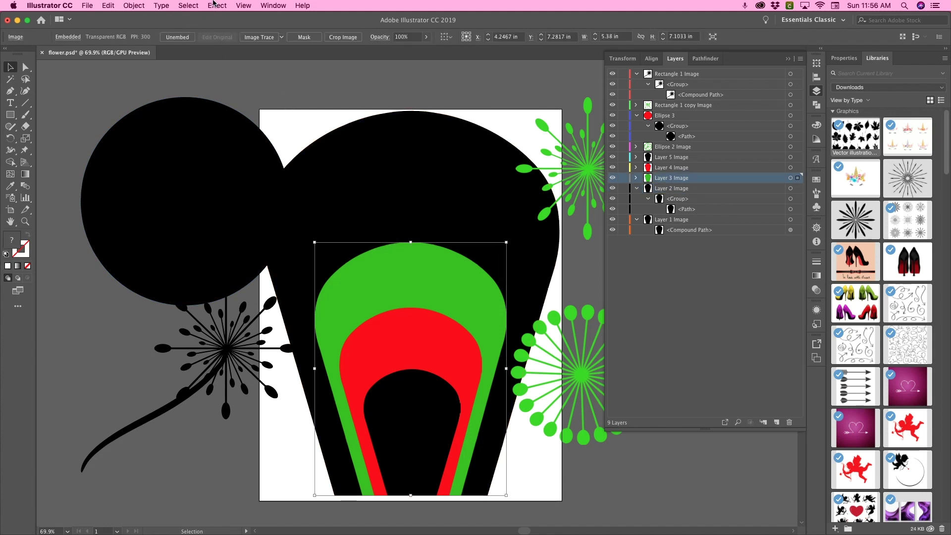
left_click(636, 178)
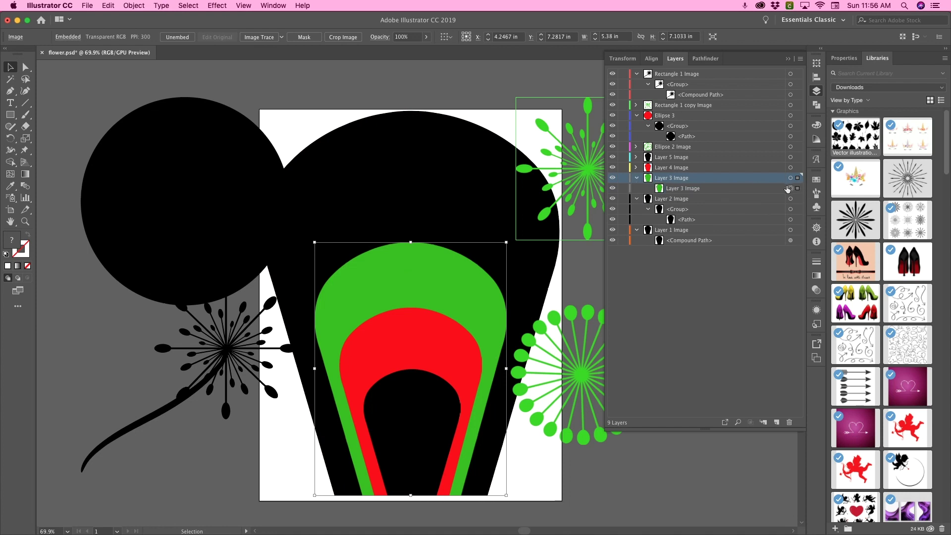
left_click(254, 40)
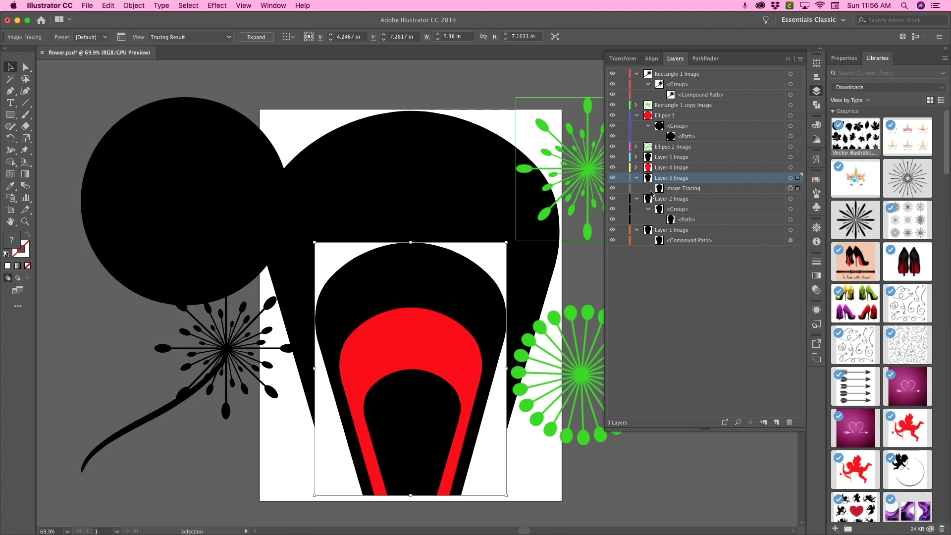
left_click(256, 37)
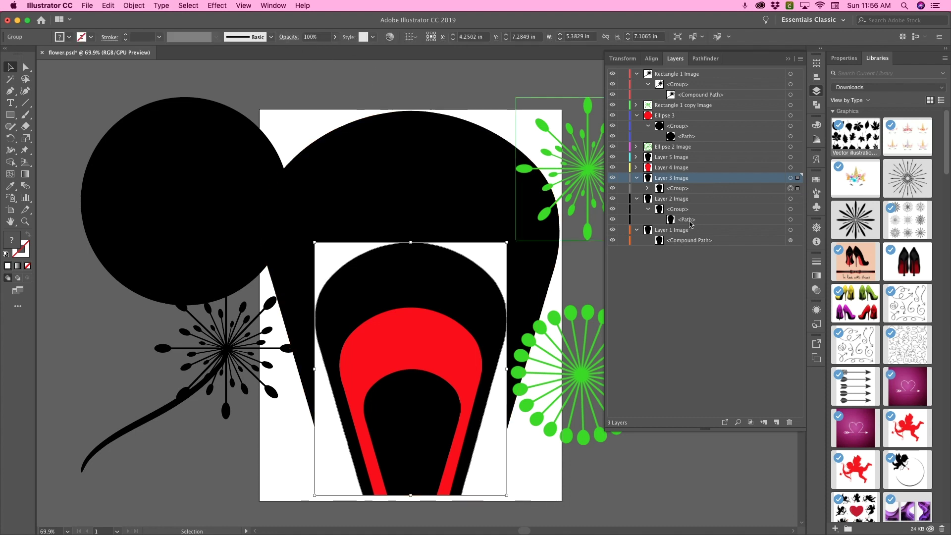
left_click(648, 189)
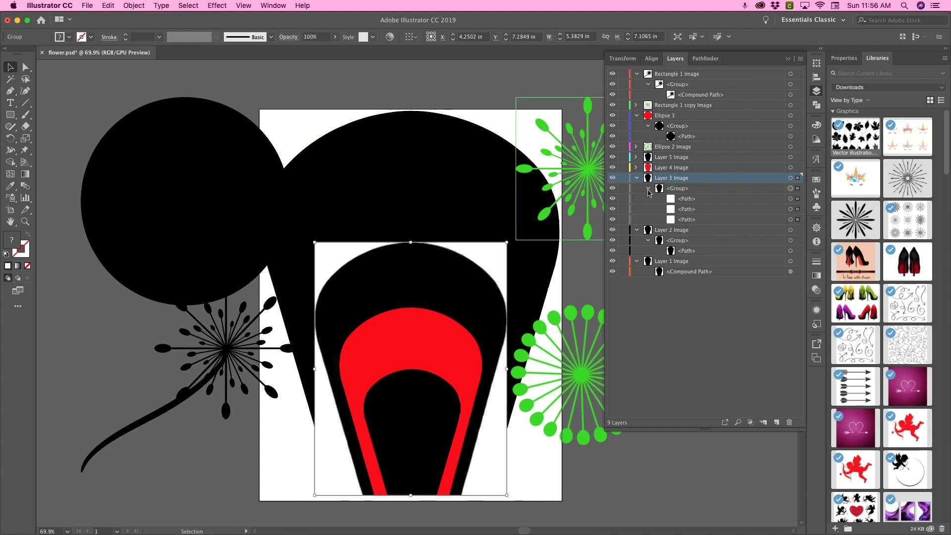
left_click(797, 209)
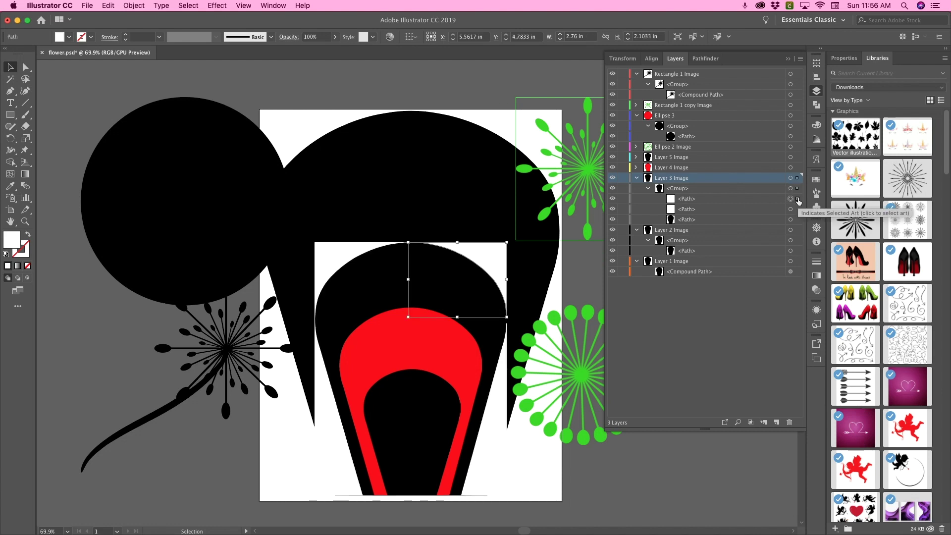
key("Delete")
left_click(798, 199)
key("Delete")
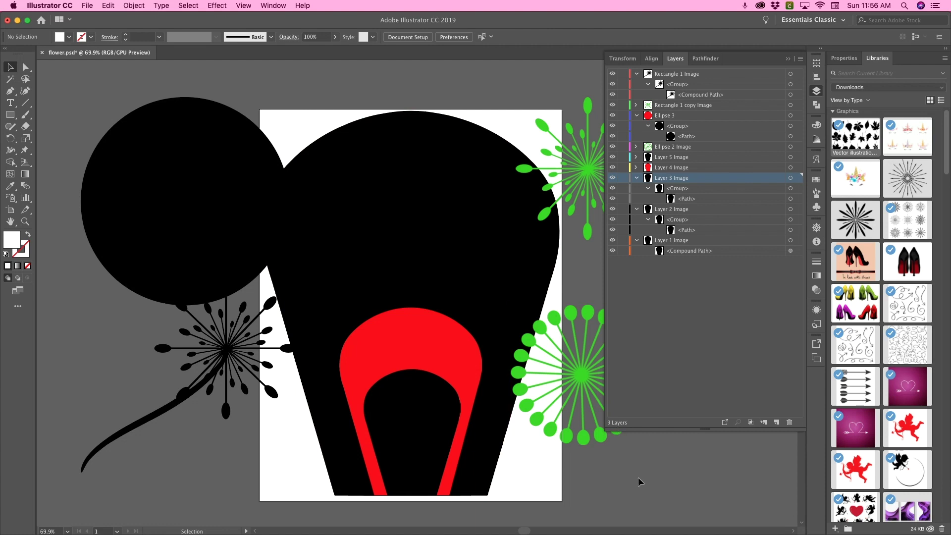
mouse_move(581, 533)
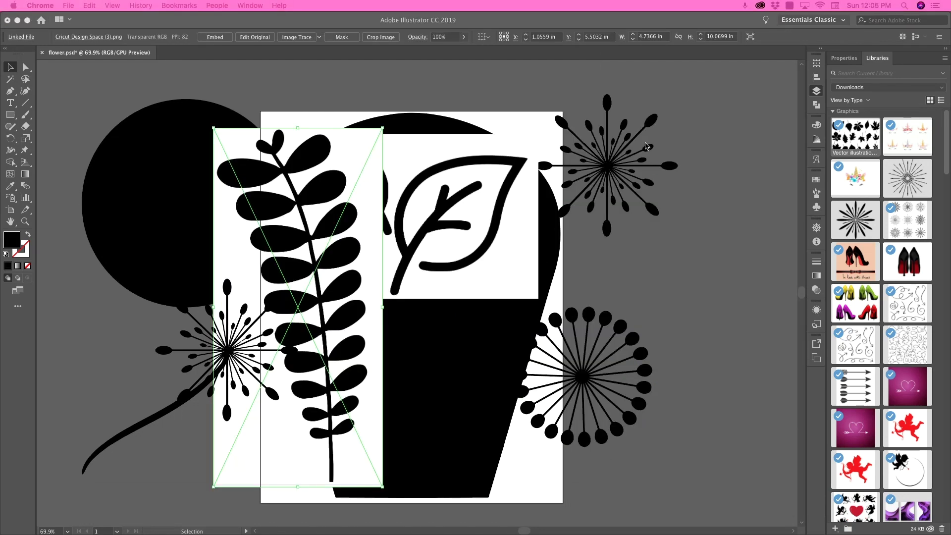
Trace and expand the fern image, then combine the fern into one black compound path
left_click(816, 92)
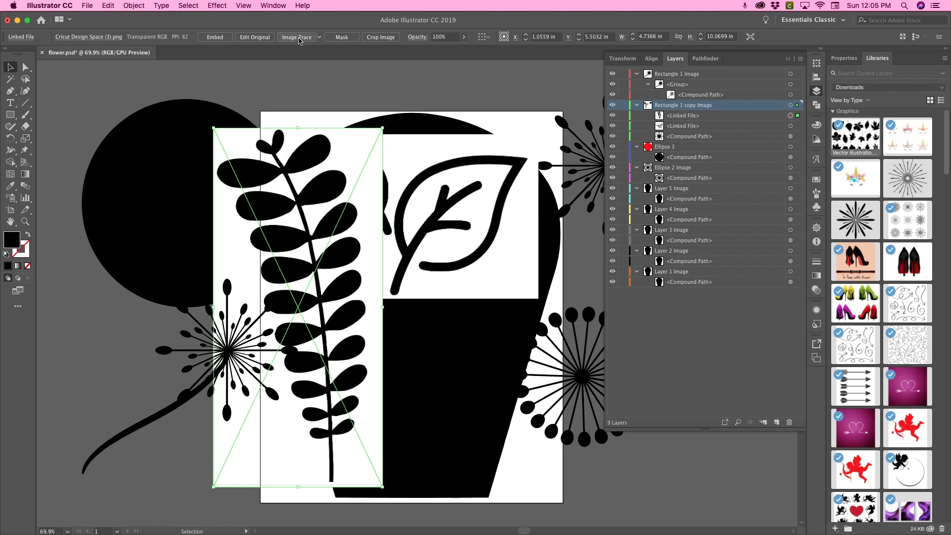
left_click(299, 40)
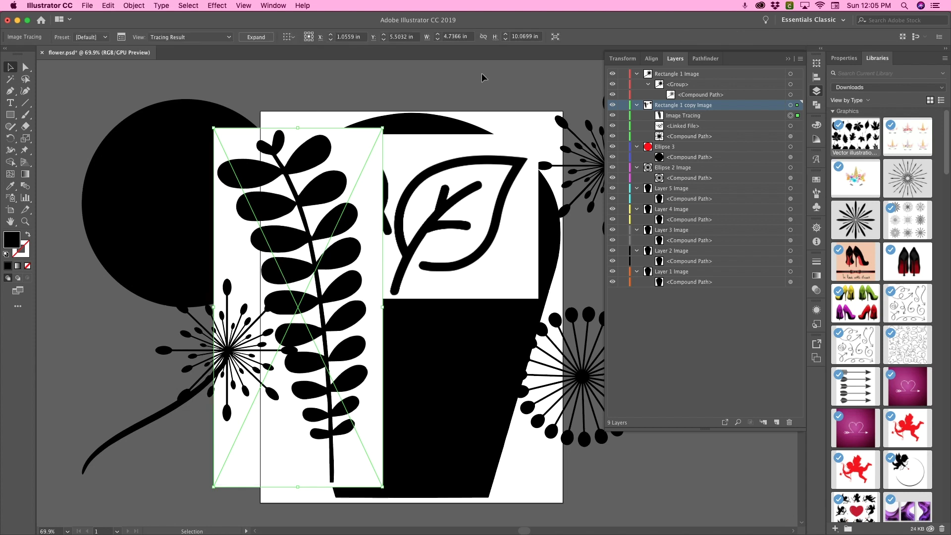
left_click(266, 39)
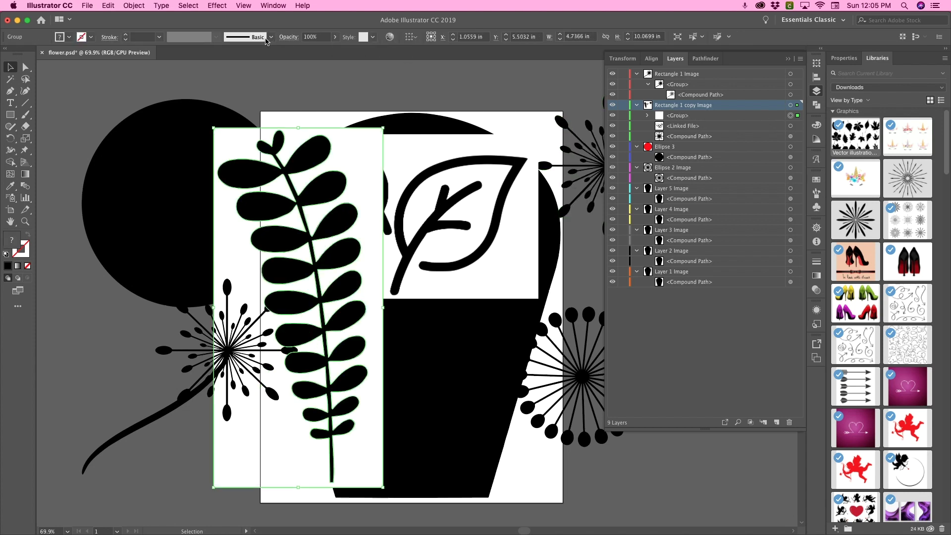
left_click(648, 116)
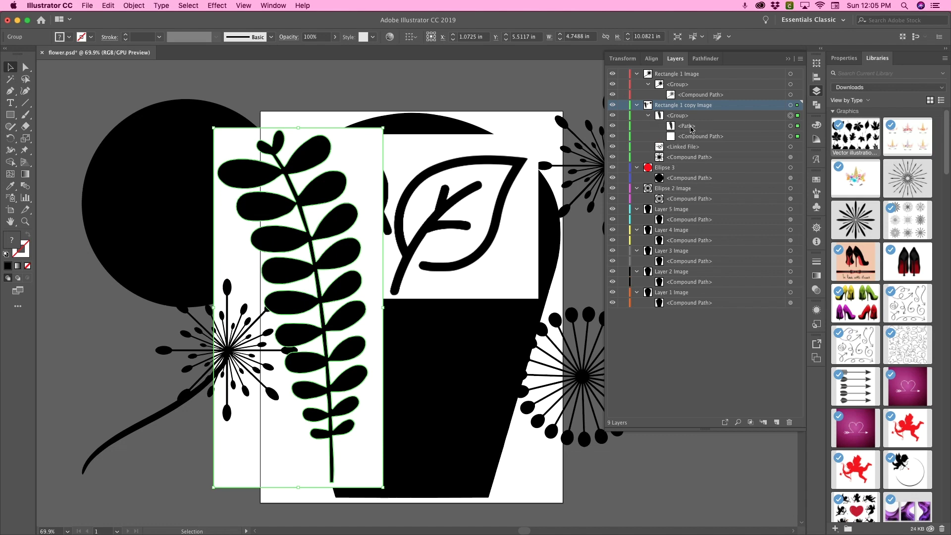
left_click(797, 137)
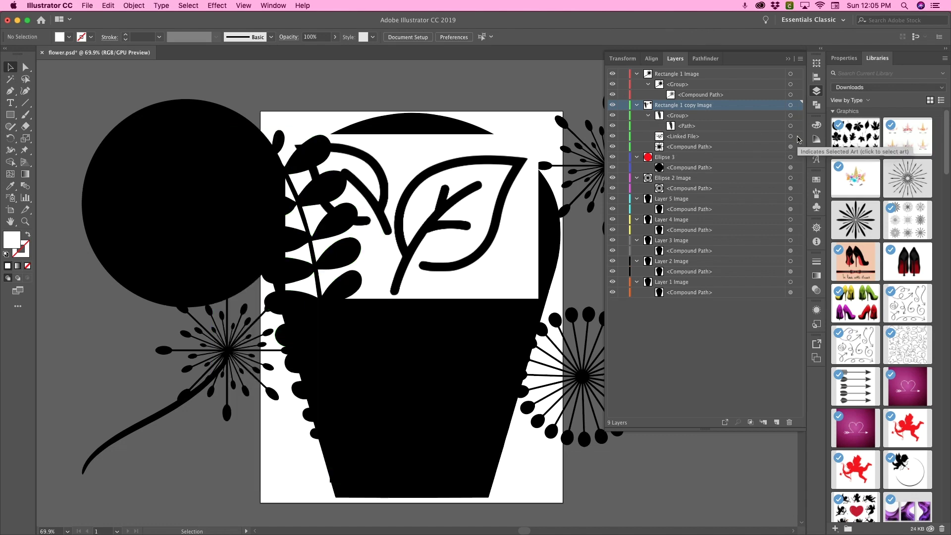
left_click(799, 126)
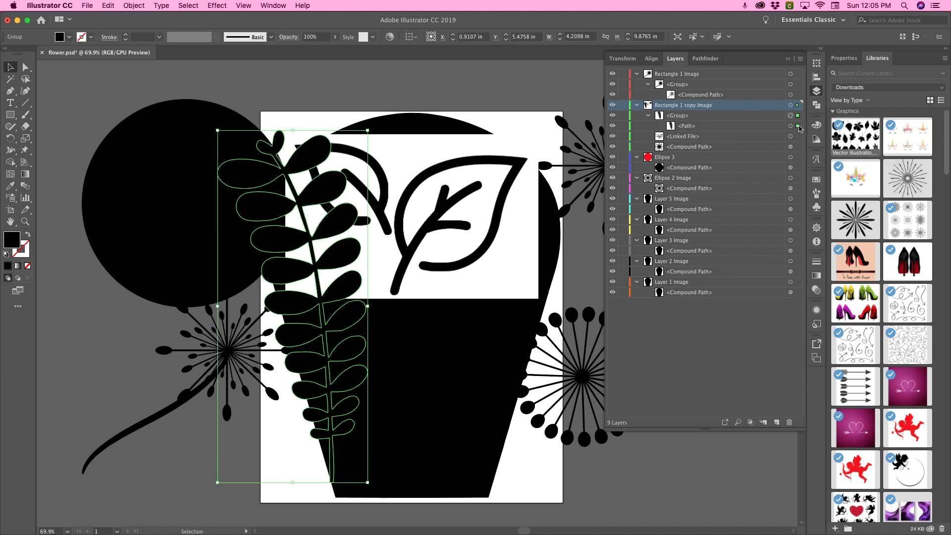
key("super+8")
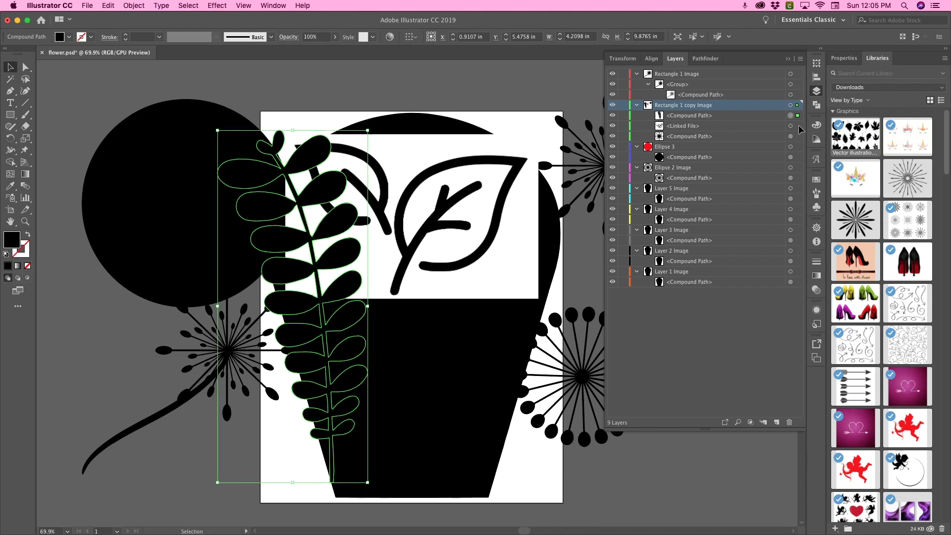
left_click(742, 129)
left_click(791, 128)
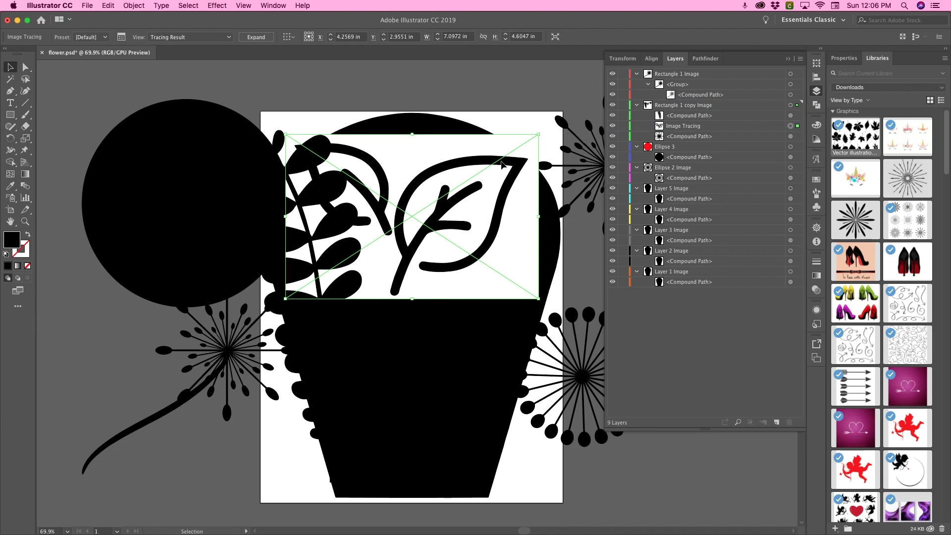
Expand the leaf's image tracing and delete its white background shape
left_click(256, 37)
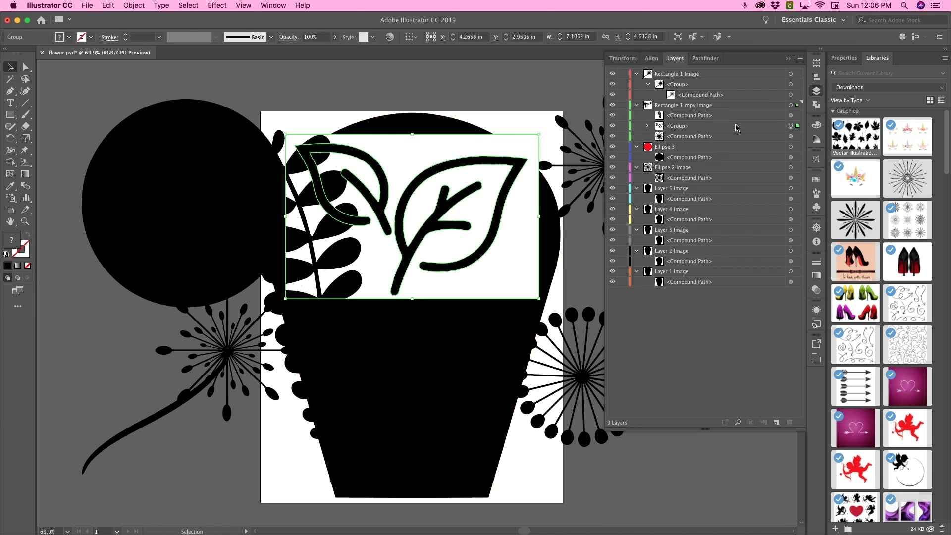
left_click(647, 126)
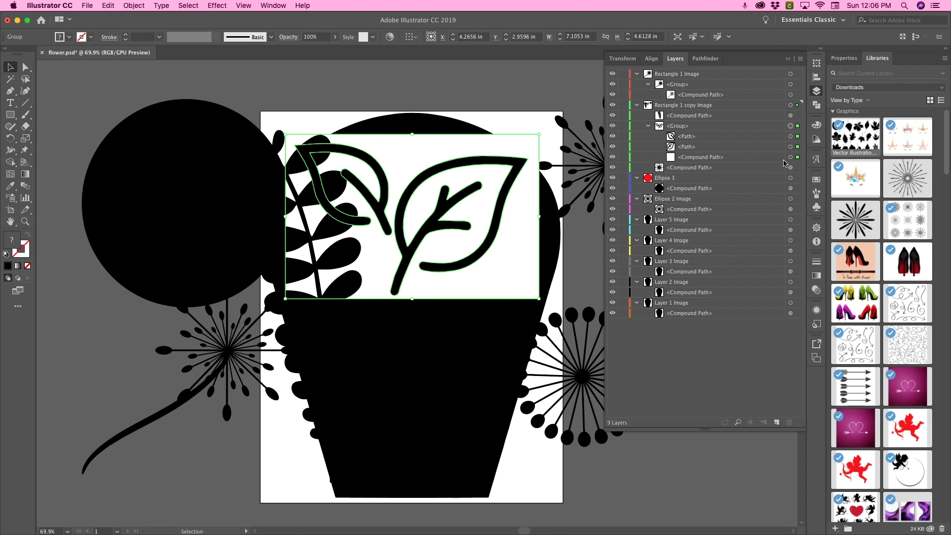
left_click(797, 158)
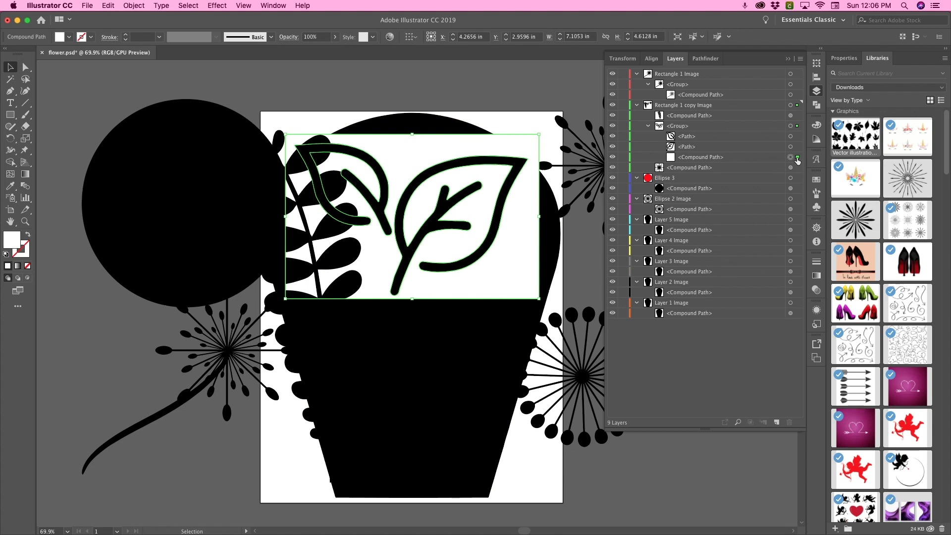
key("Delete")
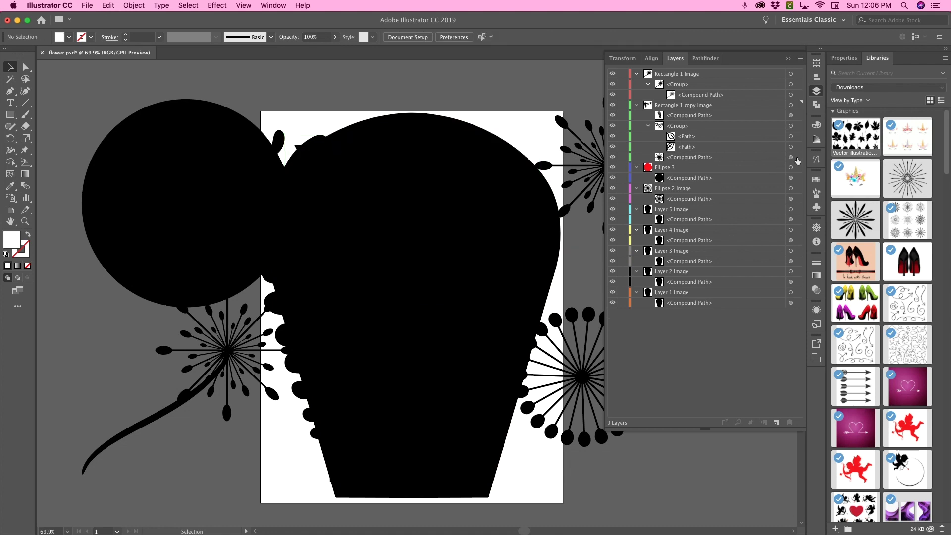
Turn each of the two leaf outlines into a compound path
left_click(797, 147)
key("a")
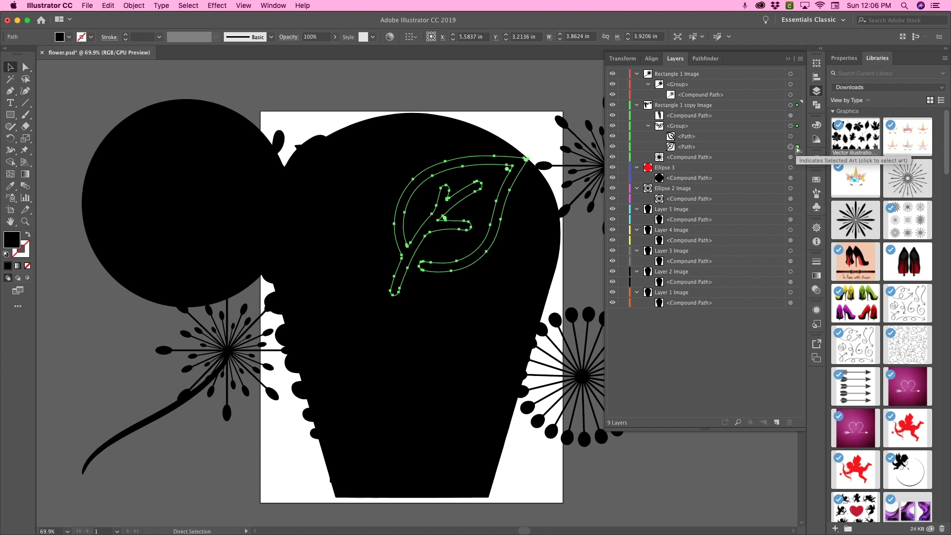
key("ctrl+8")
key("v")
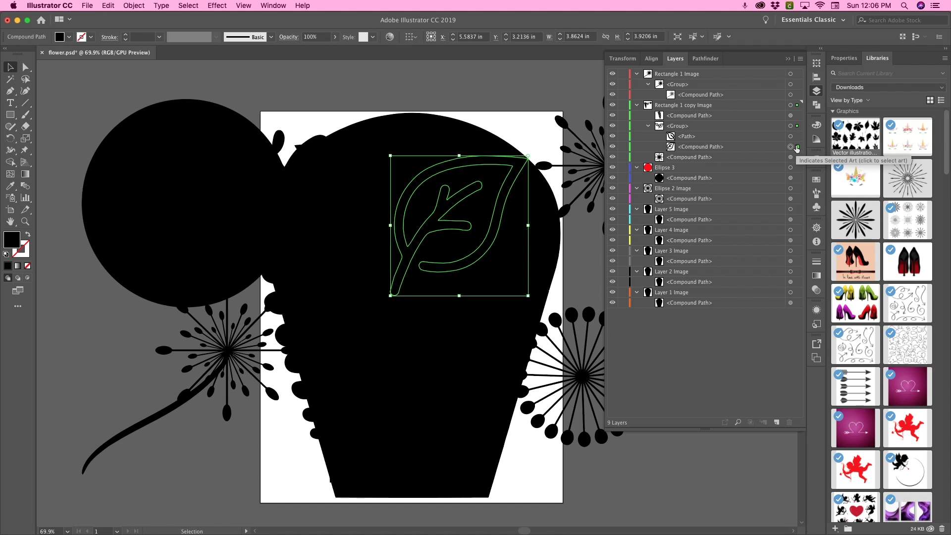
left_click(797, 137)
key("a")
key("ctrl+8")
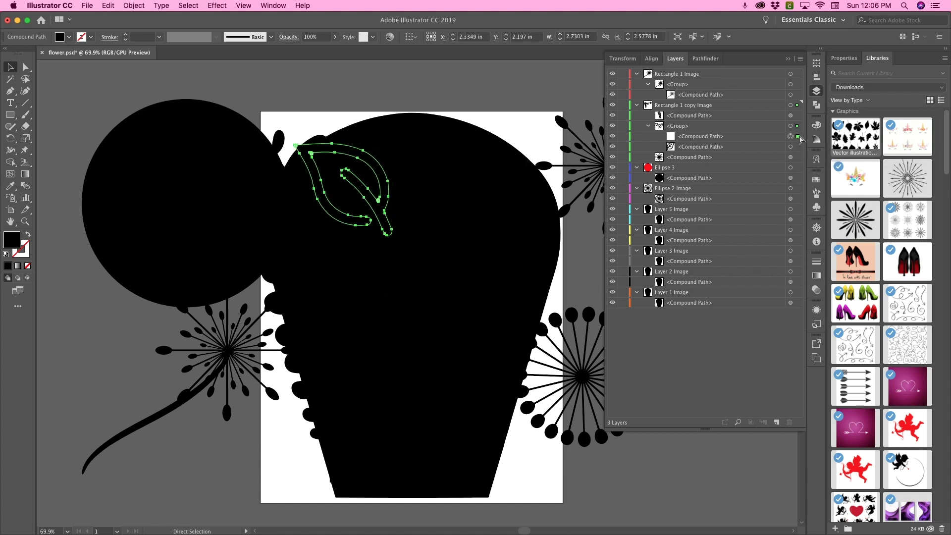
key("v")
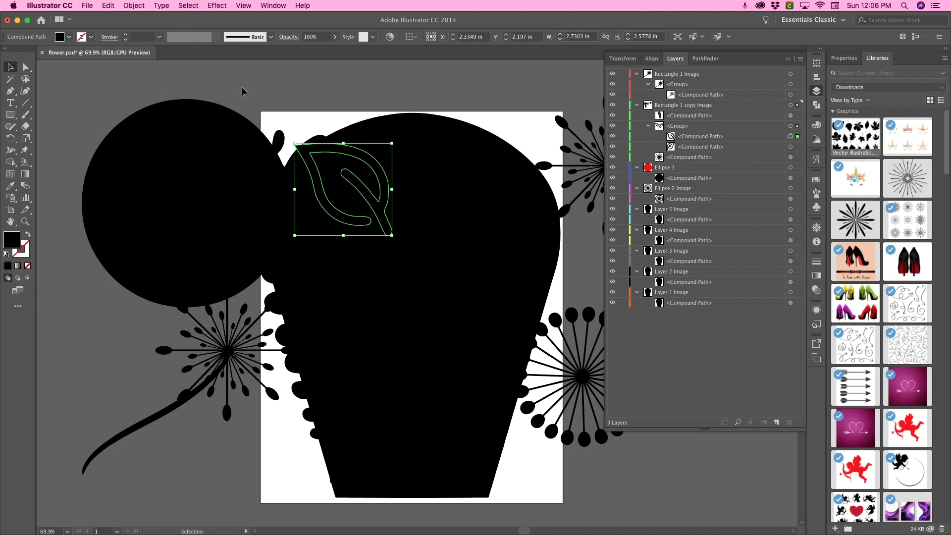
left_click(261, 96)
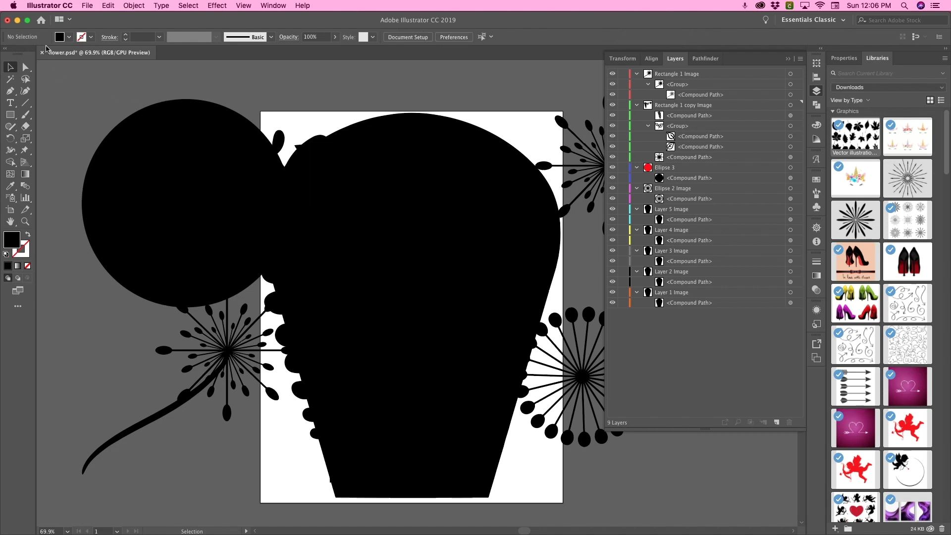
Save As flower.svg in SVG format, replacing the existing file in Downloads
left_click(90, 7)
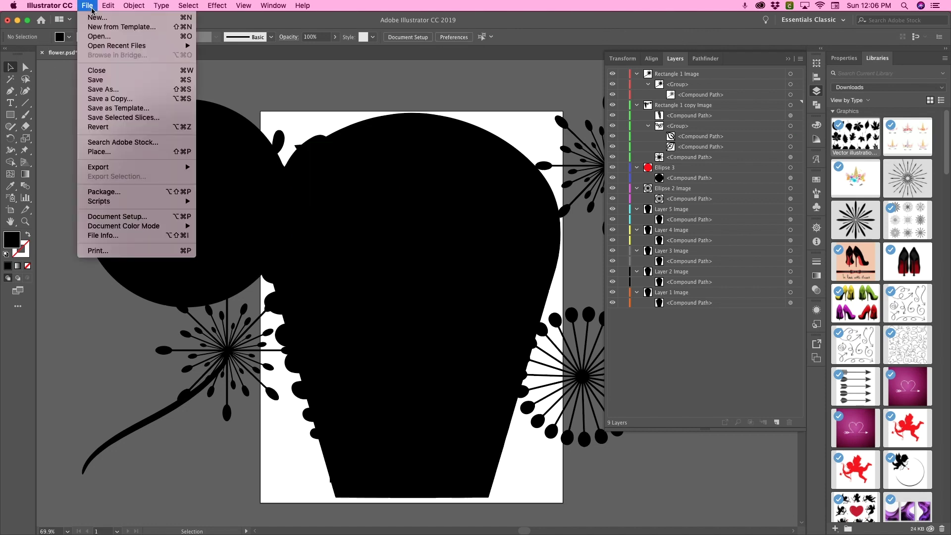
left_click(112, 92)
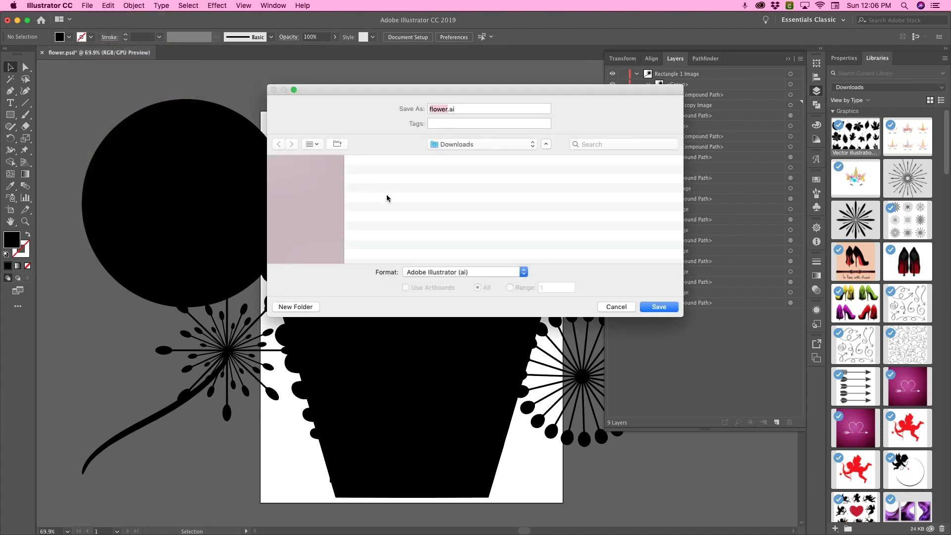
left_click(490, 272)
left_click(502, 318)
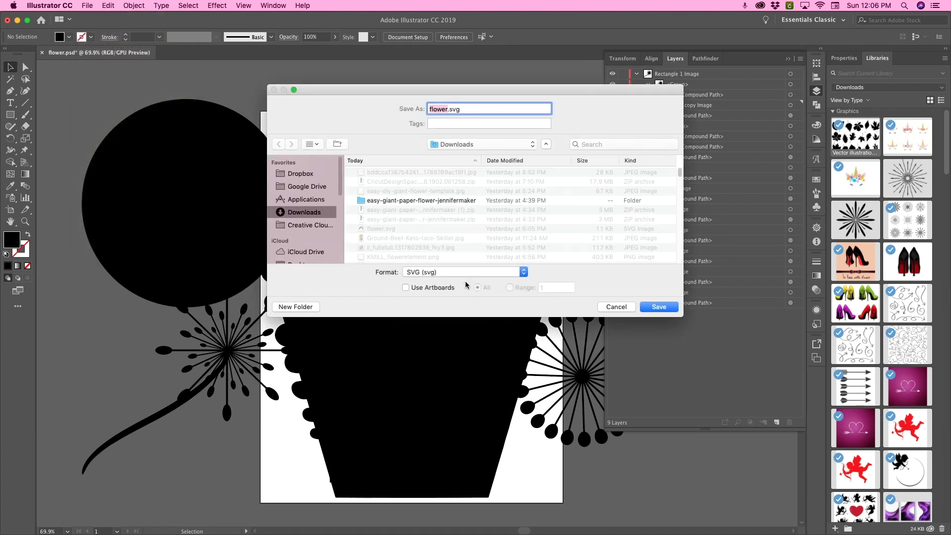
left_click(661, 308)
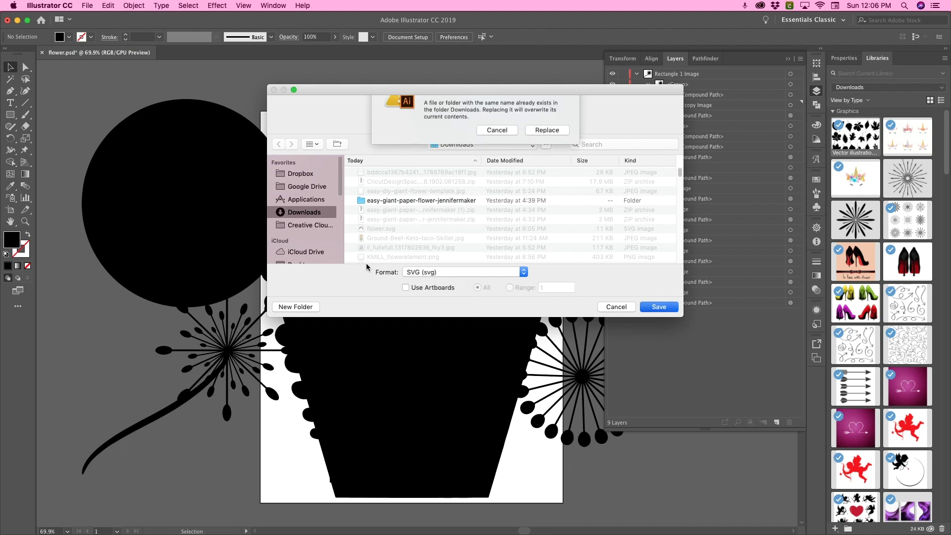
left_click(545, 155)
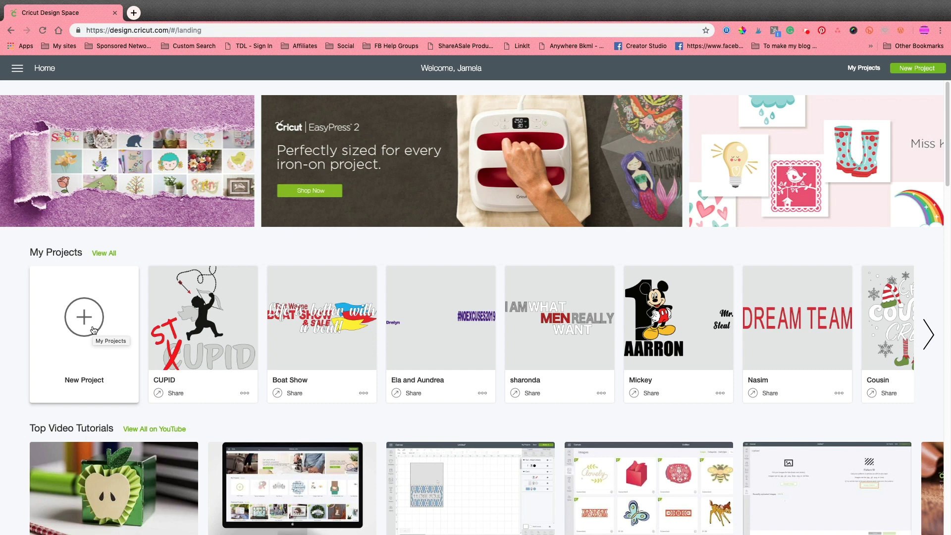
Create a new blank project from the Design Space home page
left_click(93, 329)
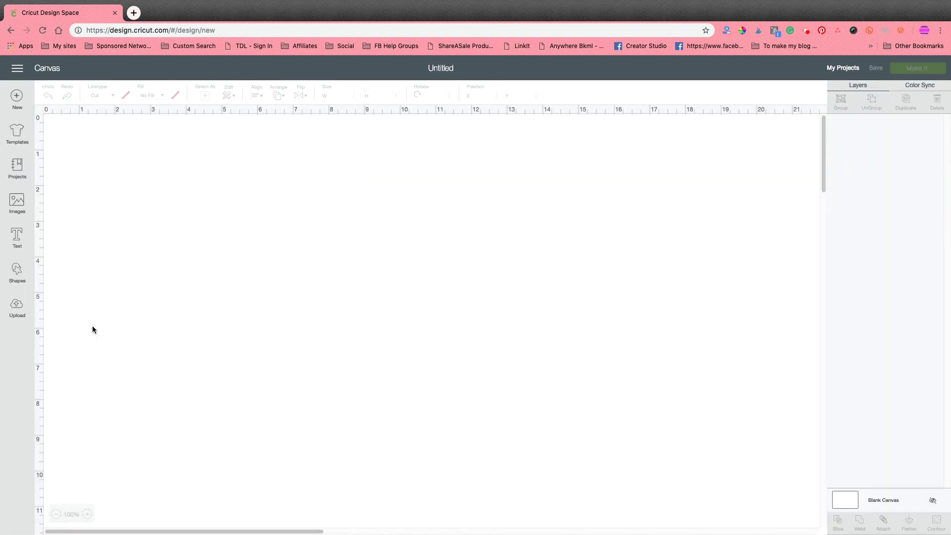
Upload flower.svg, save it as the image 'flower', and select its thumbnail
left_click(17, 307)
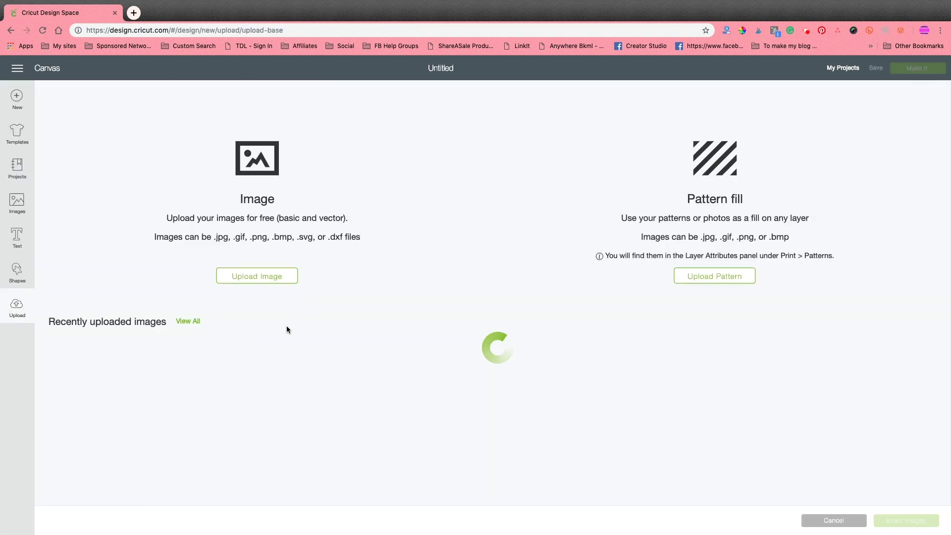
left_click(271, 280)
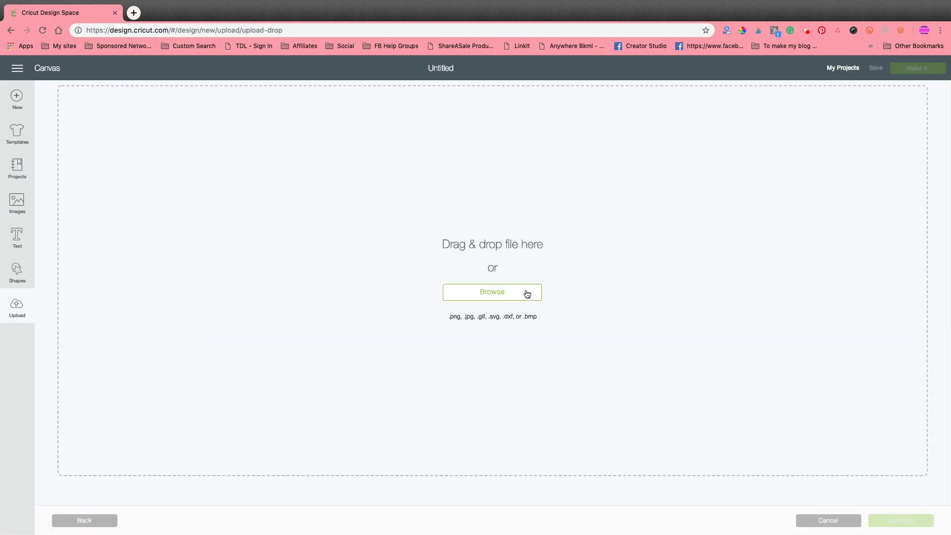
left_click(404, 330)
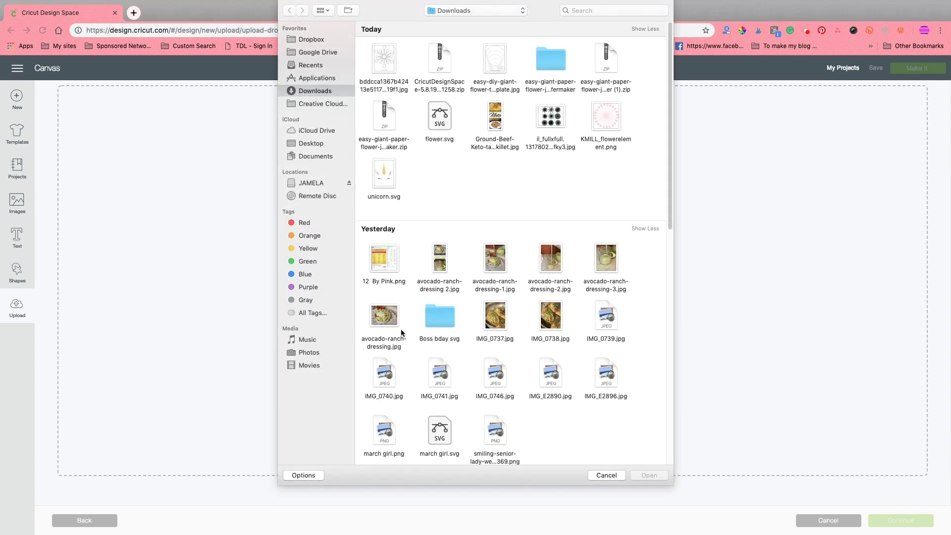
double_click(437, 124)
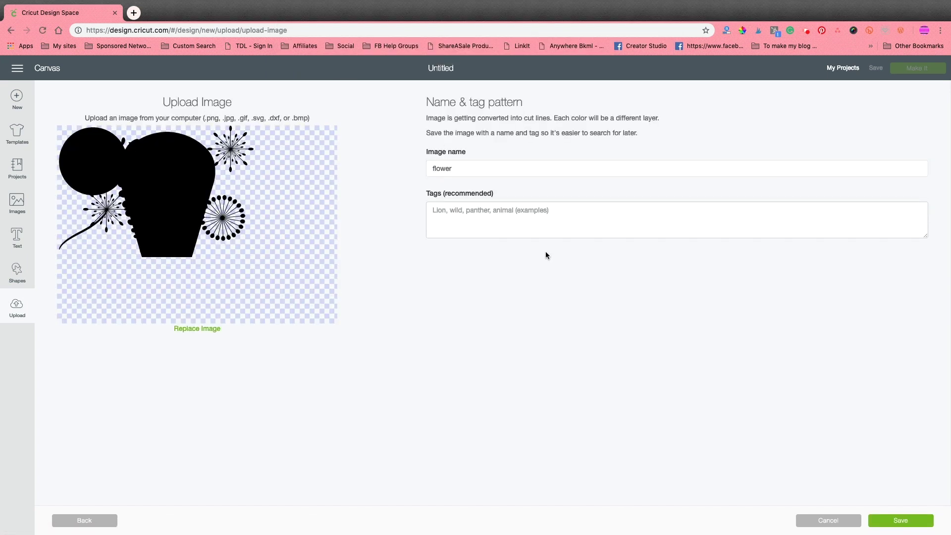
left_click(898, 521)
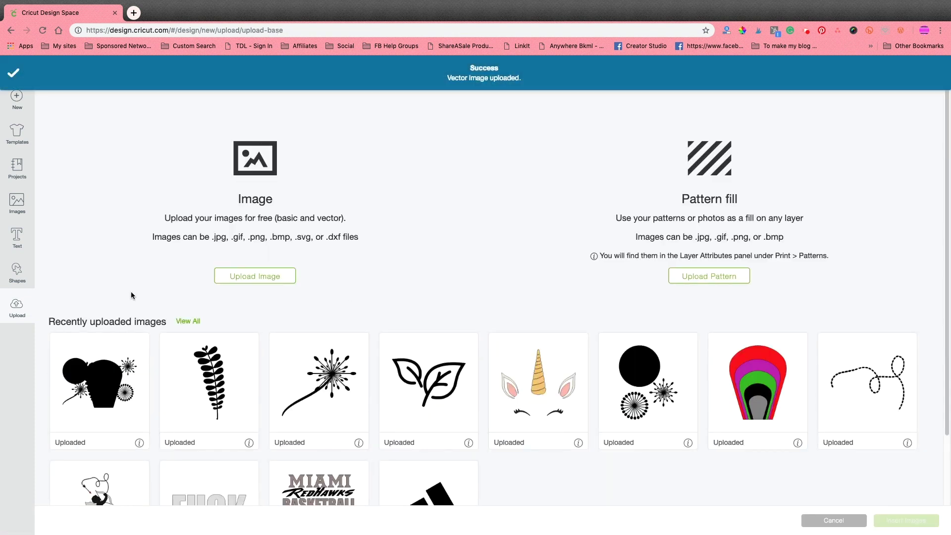
left_click(104, 386)
Insert the flower image, drag it into position, and ungroup the top flower group
left_click(906, 524)
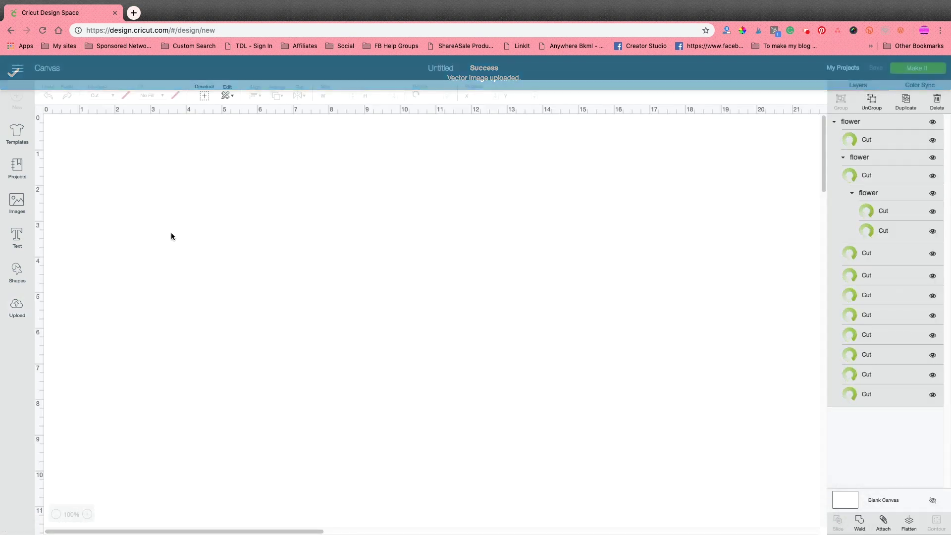
left_click_drag(308, 355, 464, 341)
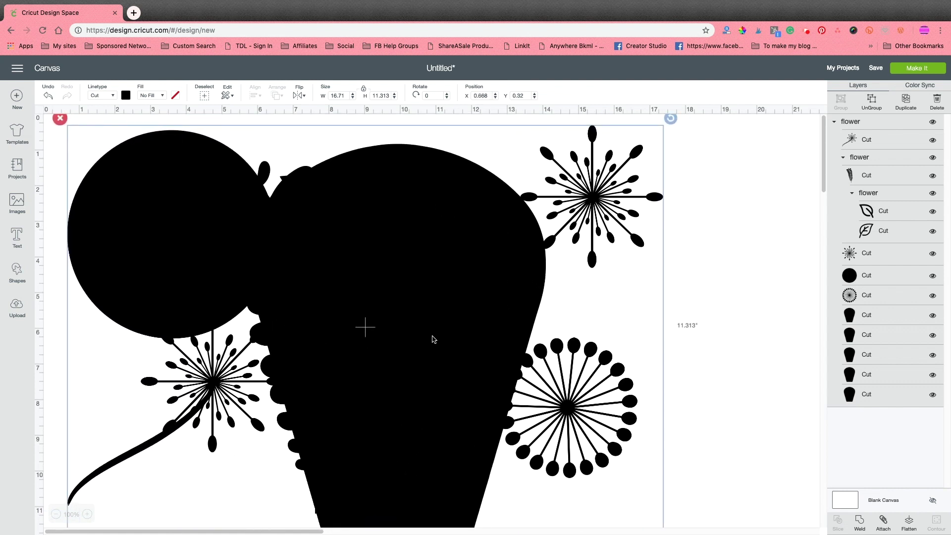
left_click(886, 127)
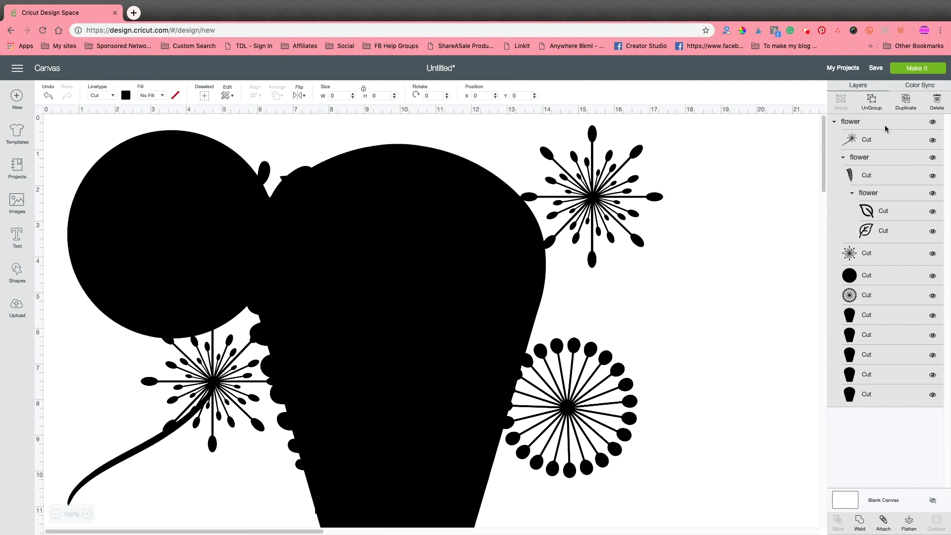
left_click(886, 127)
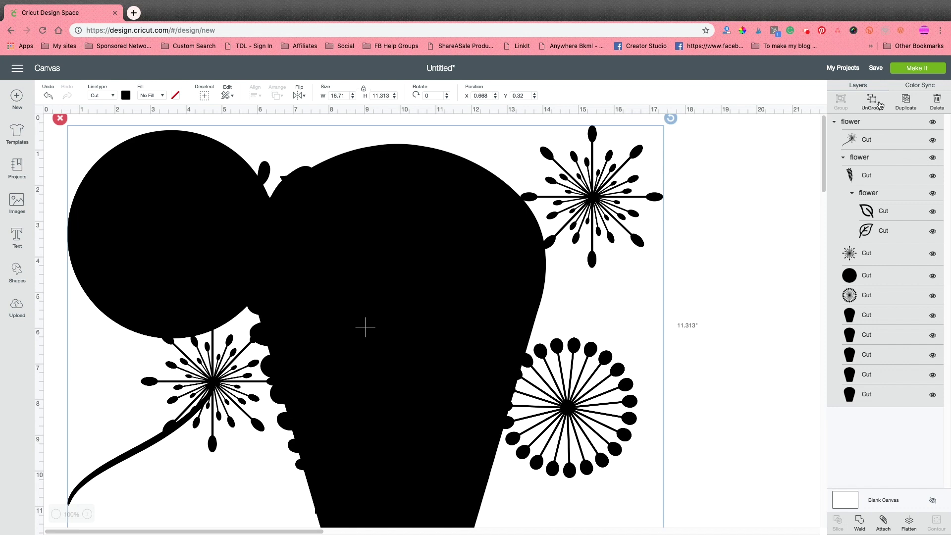
left_click(872, 101)
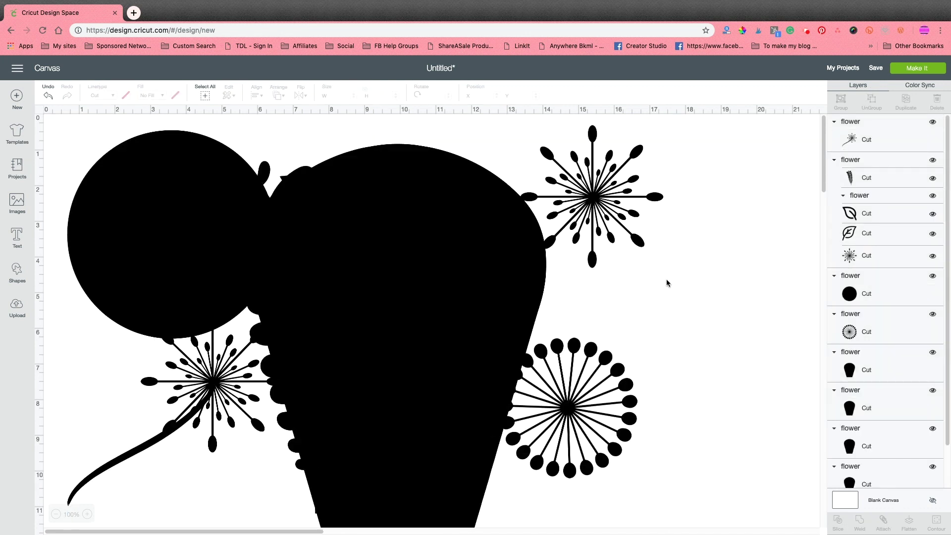
Colour the sparkler flower with the curved stem light pink
left_click(879, 143)
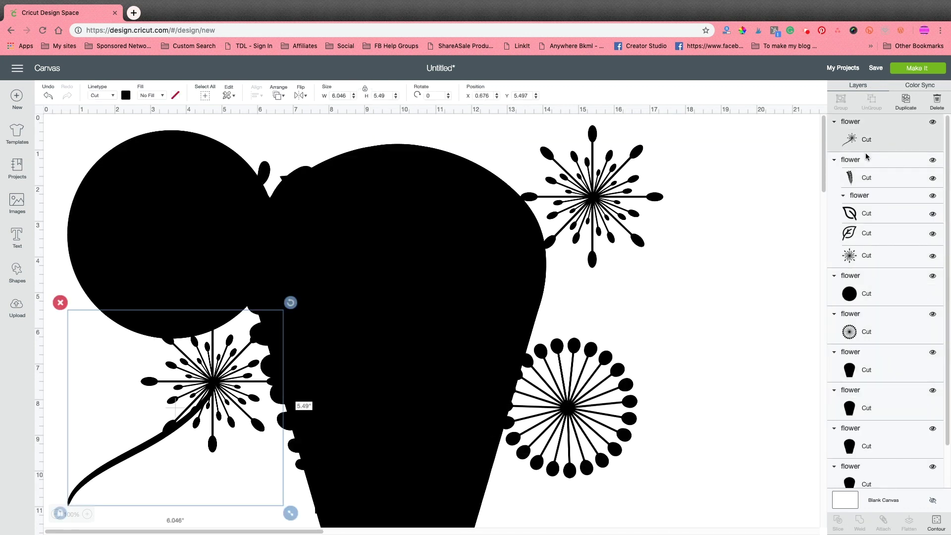
left_click(126, 94)
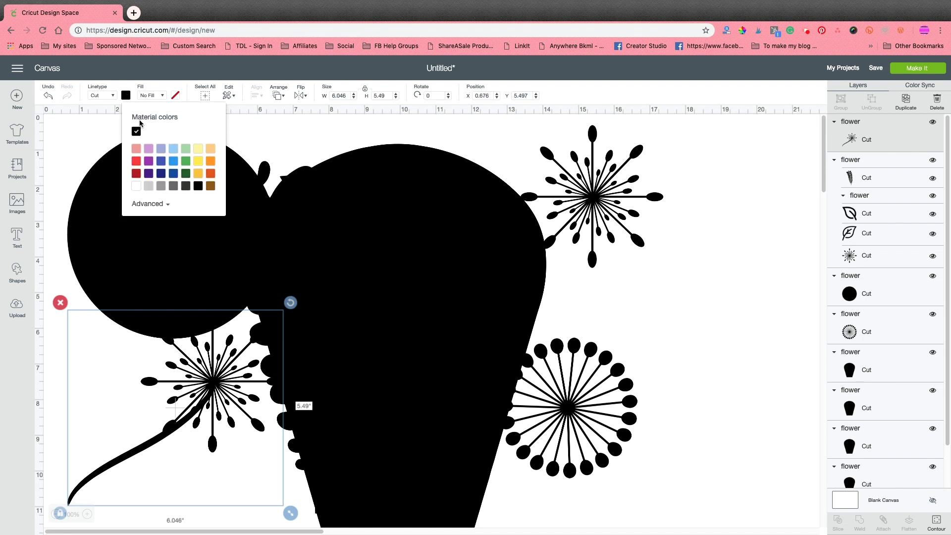
left_click(135, 148)
Ungroup the fern and leaves group and colour the fern lavender
left_click(910, 163)
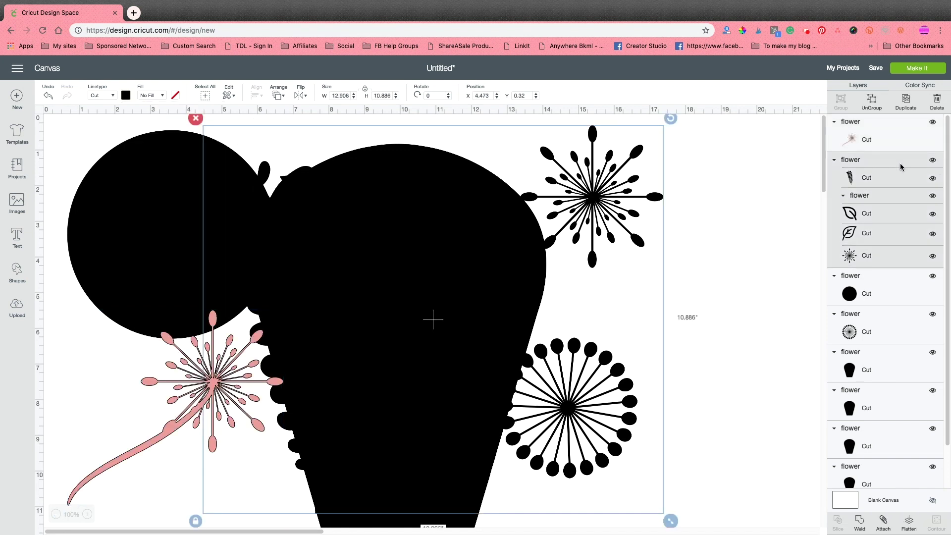
left_click(871, 102)
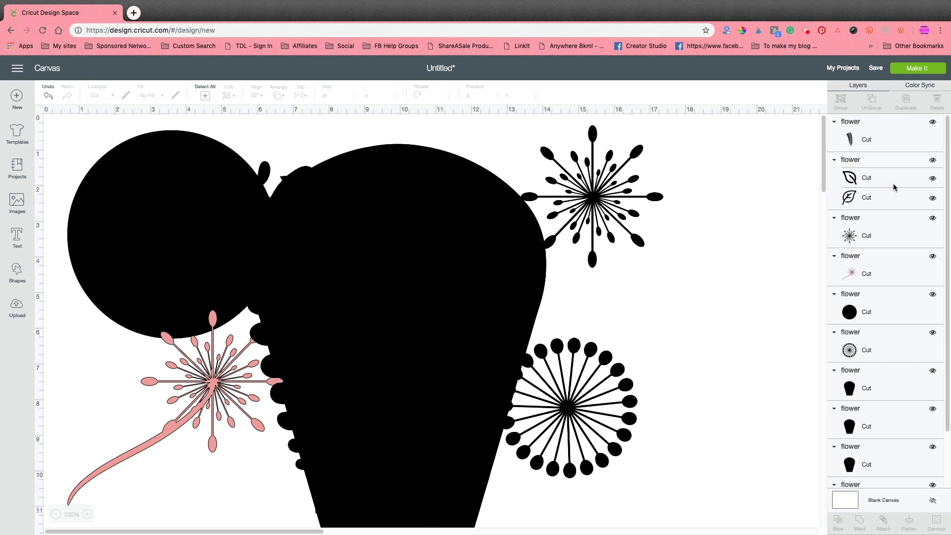
left_click(892, 143)
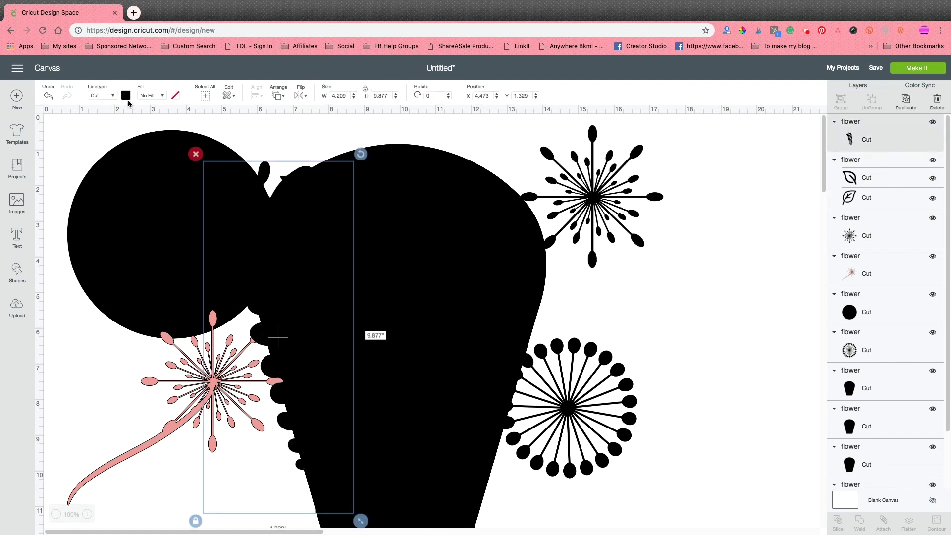
left_click(126, 94)
left_click(149, 148)
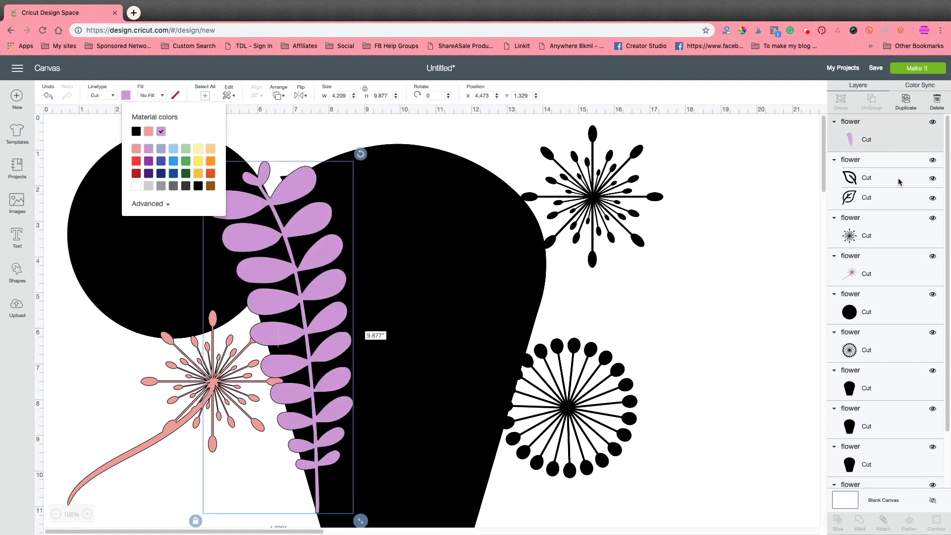
Colour the first leaf periwinkle, the second leaf light green and the starburst flower yellow
left_click(883, 182)
left_click(127, 96)
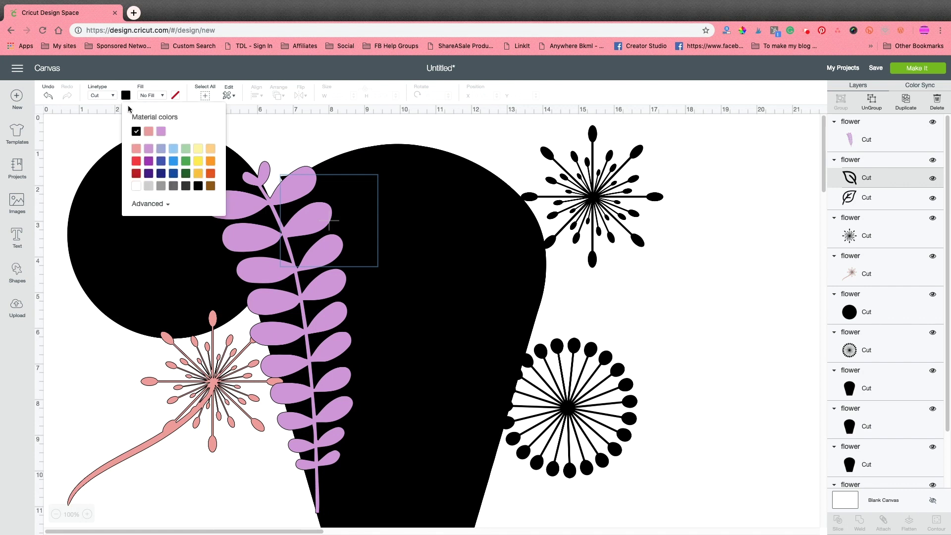
left_click(161, 148)
key("Tab")
left_click(186, 149)
key("Tab")
left_click(185, 158)
Colour the big circle orange and the round dandelion flower red
key("Tab")
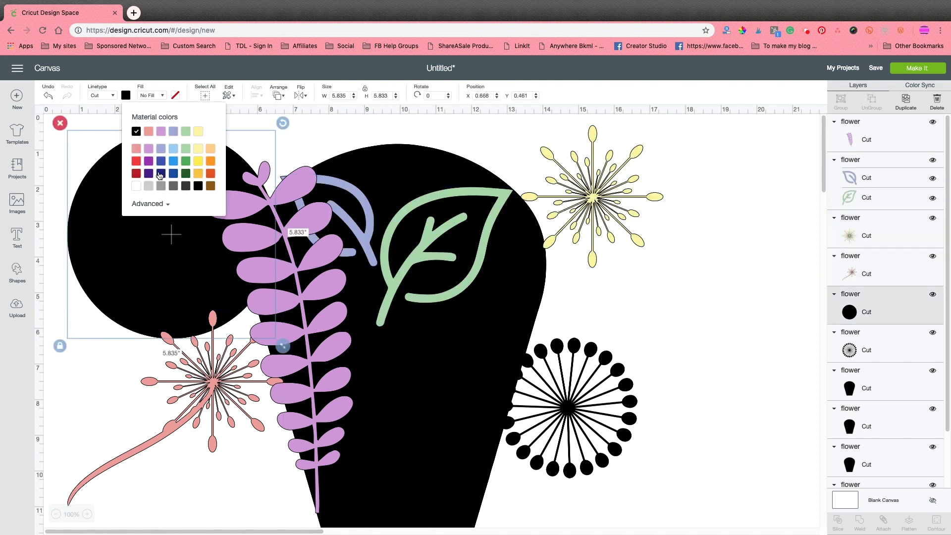
left_click(184, 163)
key("Tab")
left_click(188, 176)
Colour the inner three vase layers purple, blue and light blue
key("Tab")
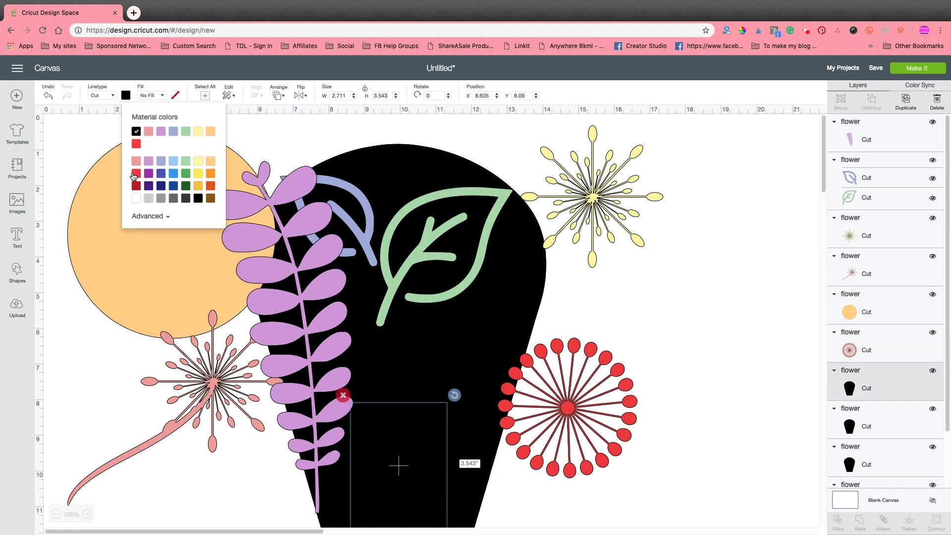
left_click(148, 143)
key("Tab")
left_click(144, 148)
key("Tab")
left_click(126, 95)
left_click(173, 153)
Colour the fourth vase layer green and the outer layer yellow, then move the orange circle right
key("Tab")
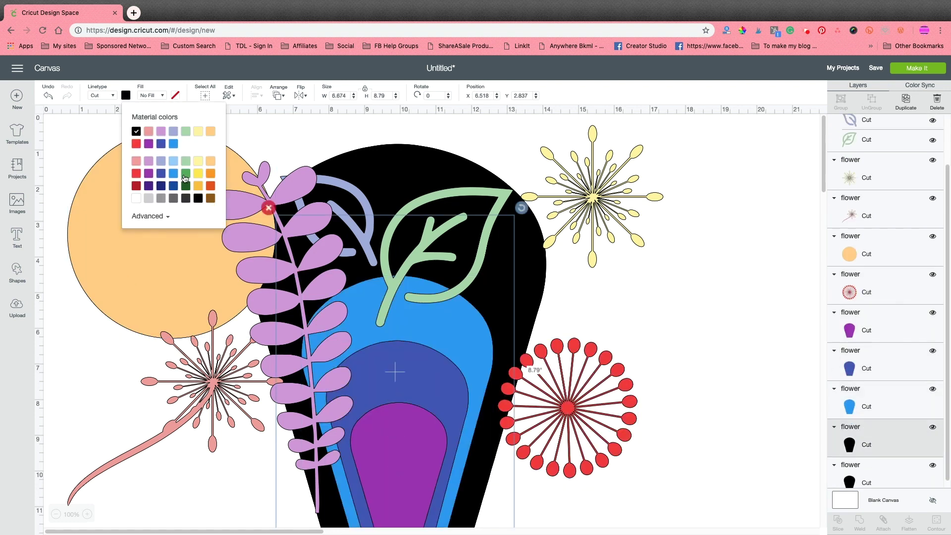
left_click(194, 153)
key("Tab")
left_click(210, 132)
left_click(637, 327)
left_click_drag(159, 240, 705, 272)
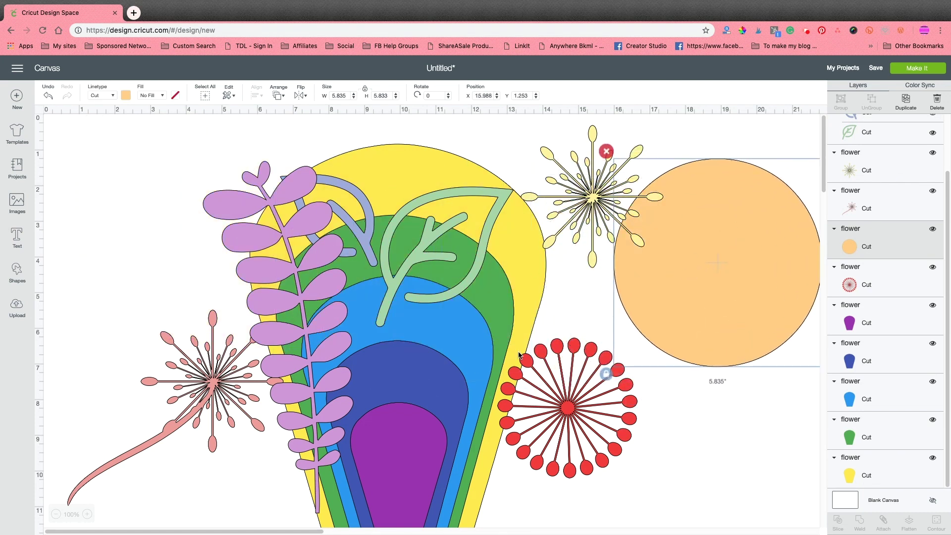
Group the purple, blue, light blue, green and yellow vase layers into one vase
left_click(894, 319)
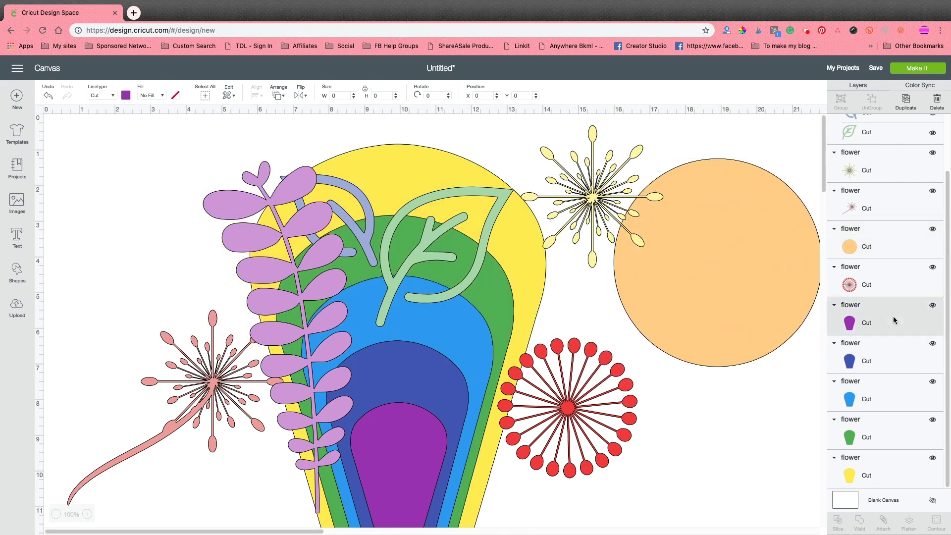
left_click(902, 468, "shift")
left_click(899, 421, "shift")
left_click(899, 404, "shift")
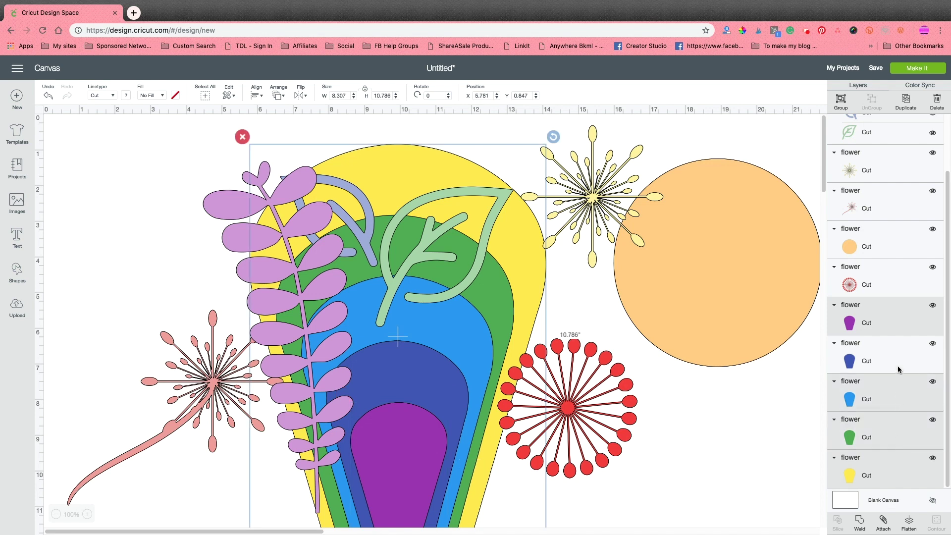
left_click(899, 369, "shift")
left_click(841, 102)
Move the leaves, fern and pink sparkler rightward and park the vase at the left edge
left_click_drag(432, 164, 207, 137)
left_click_drag(442, 240, 583, 216)
left_click_drag(334, 381, 688, 351)
left_click_drag(327, 367, 816, 363)
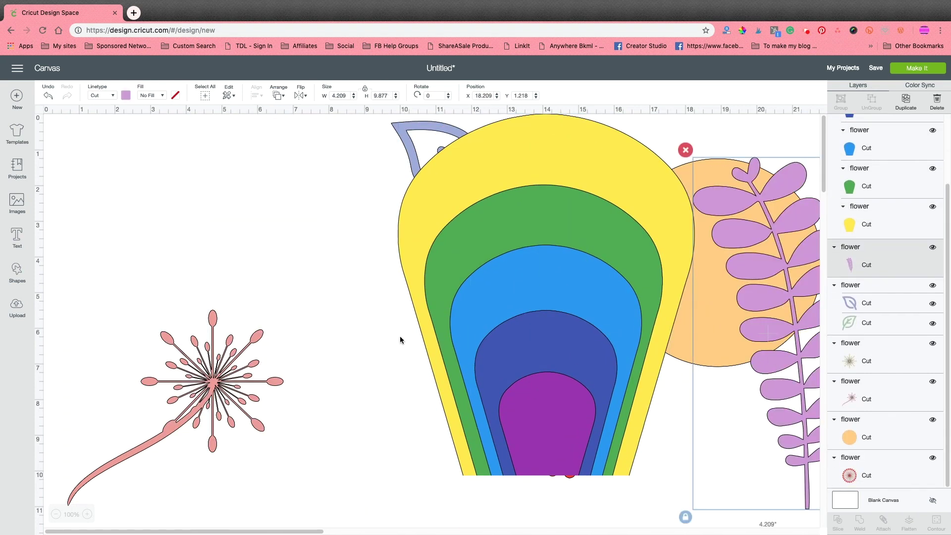
left_click_drag(218, 381, 767, 361)
left_click_drag(490, 307, 184, 315)
Spread out the leaves, starburst flower, red flower, fern and pink sparkler across the canvas
left_click_drag(499, 229, 449, 250)
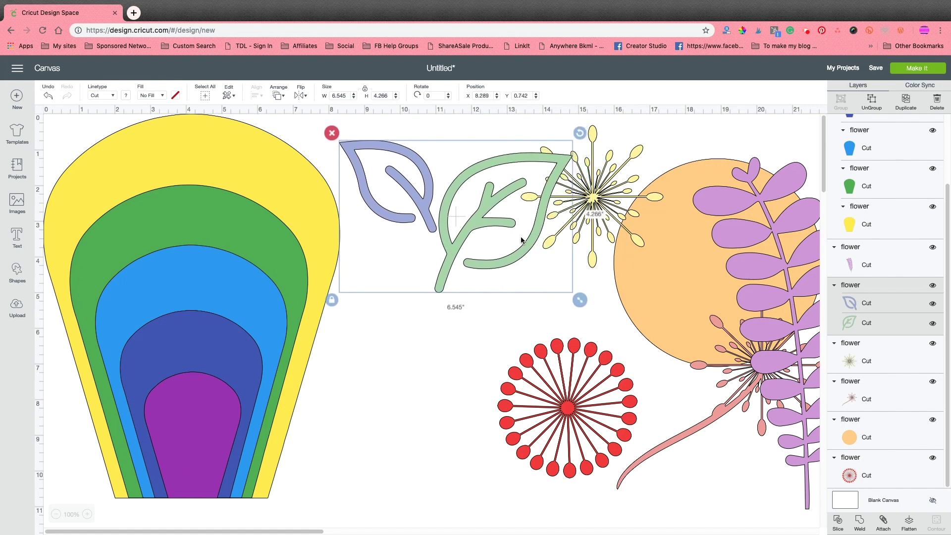
left_click_drag(599, 221, 417, 413)
left_click_drag(577, 435, 563, 380)
left_click_drag(692, 415, 540, 391)
left_click_drag(754, 385, 748, 434)
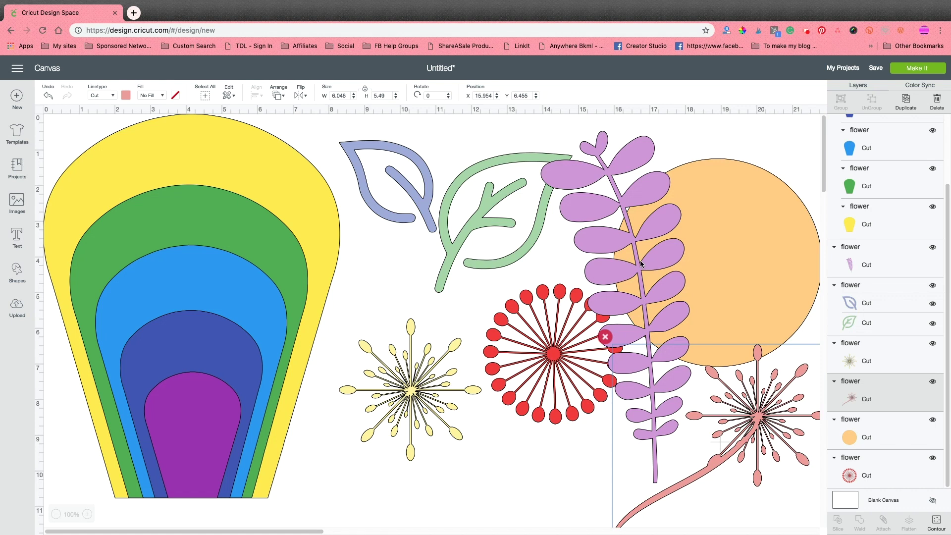